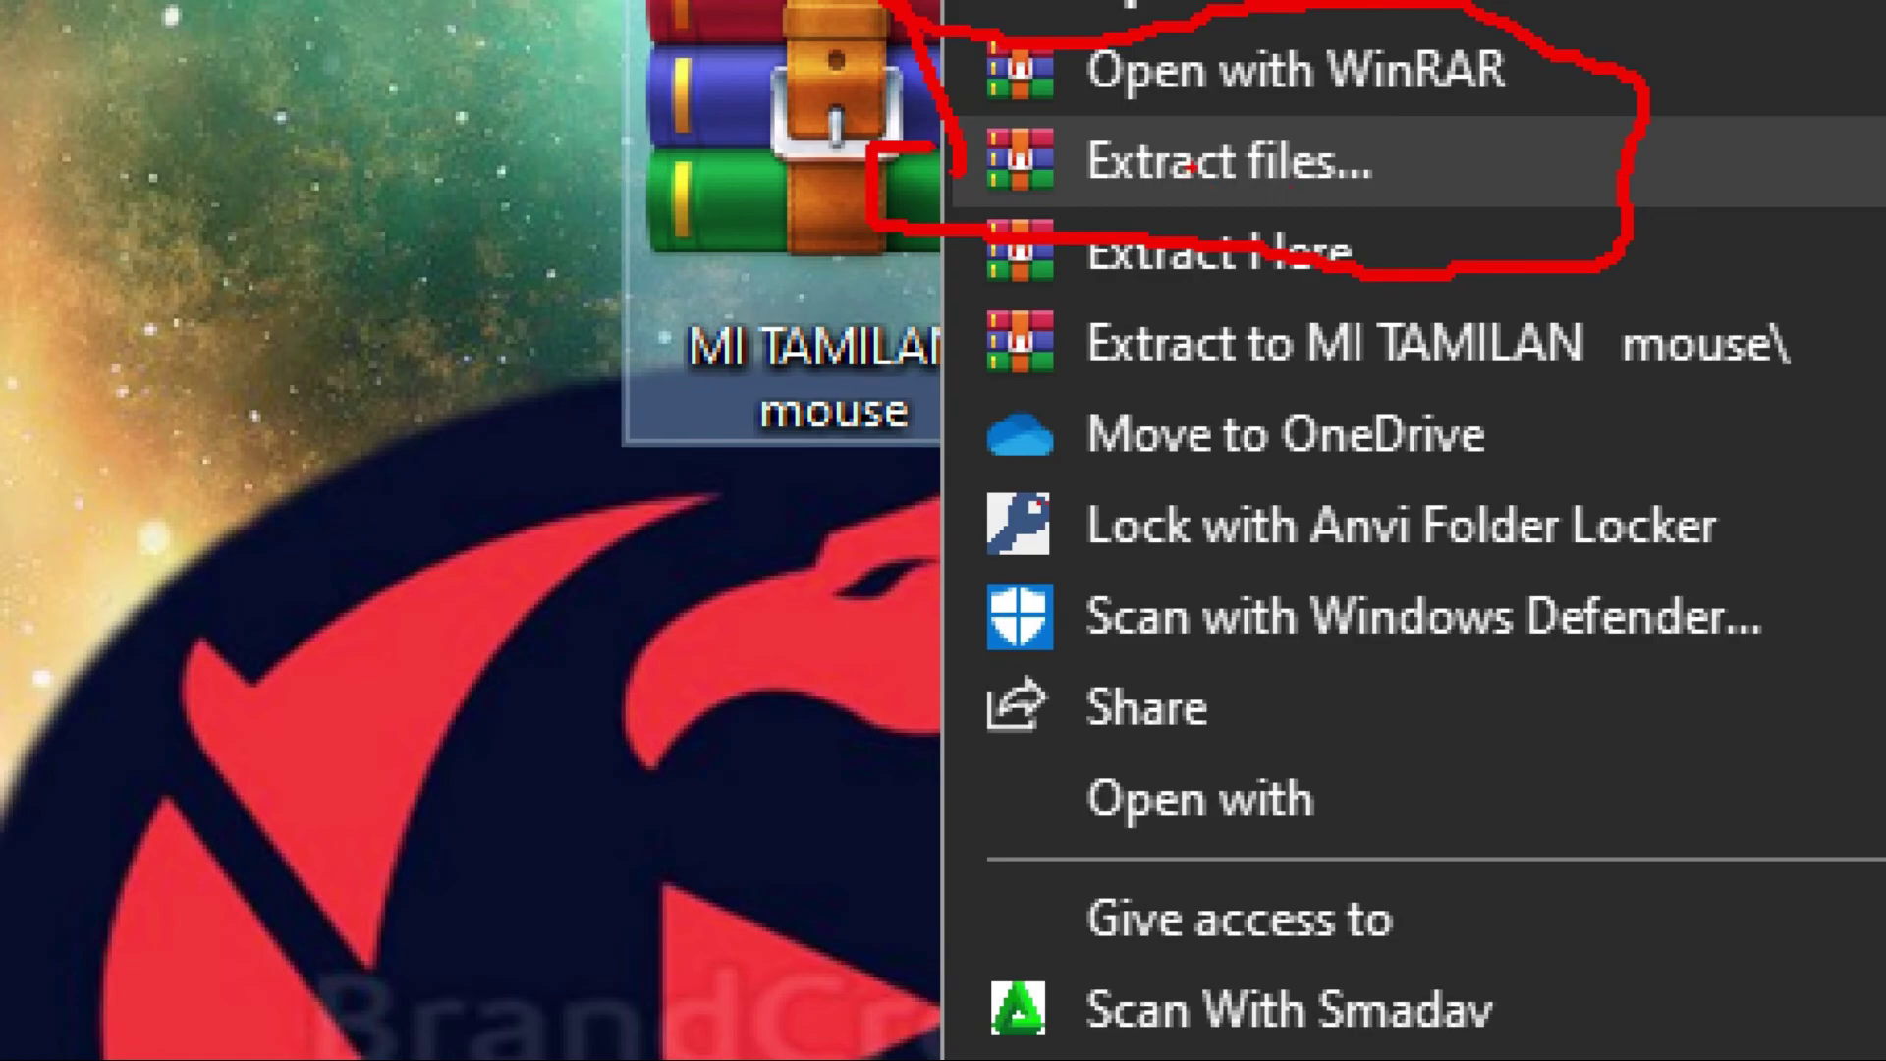
Extract the MI TAMILAN mouse archive into its own desktop folder and open that folder in a maximized window
key("Escape")
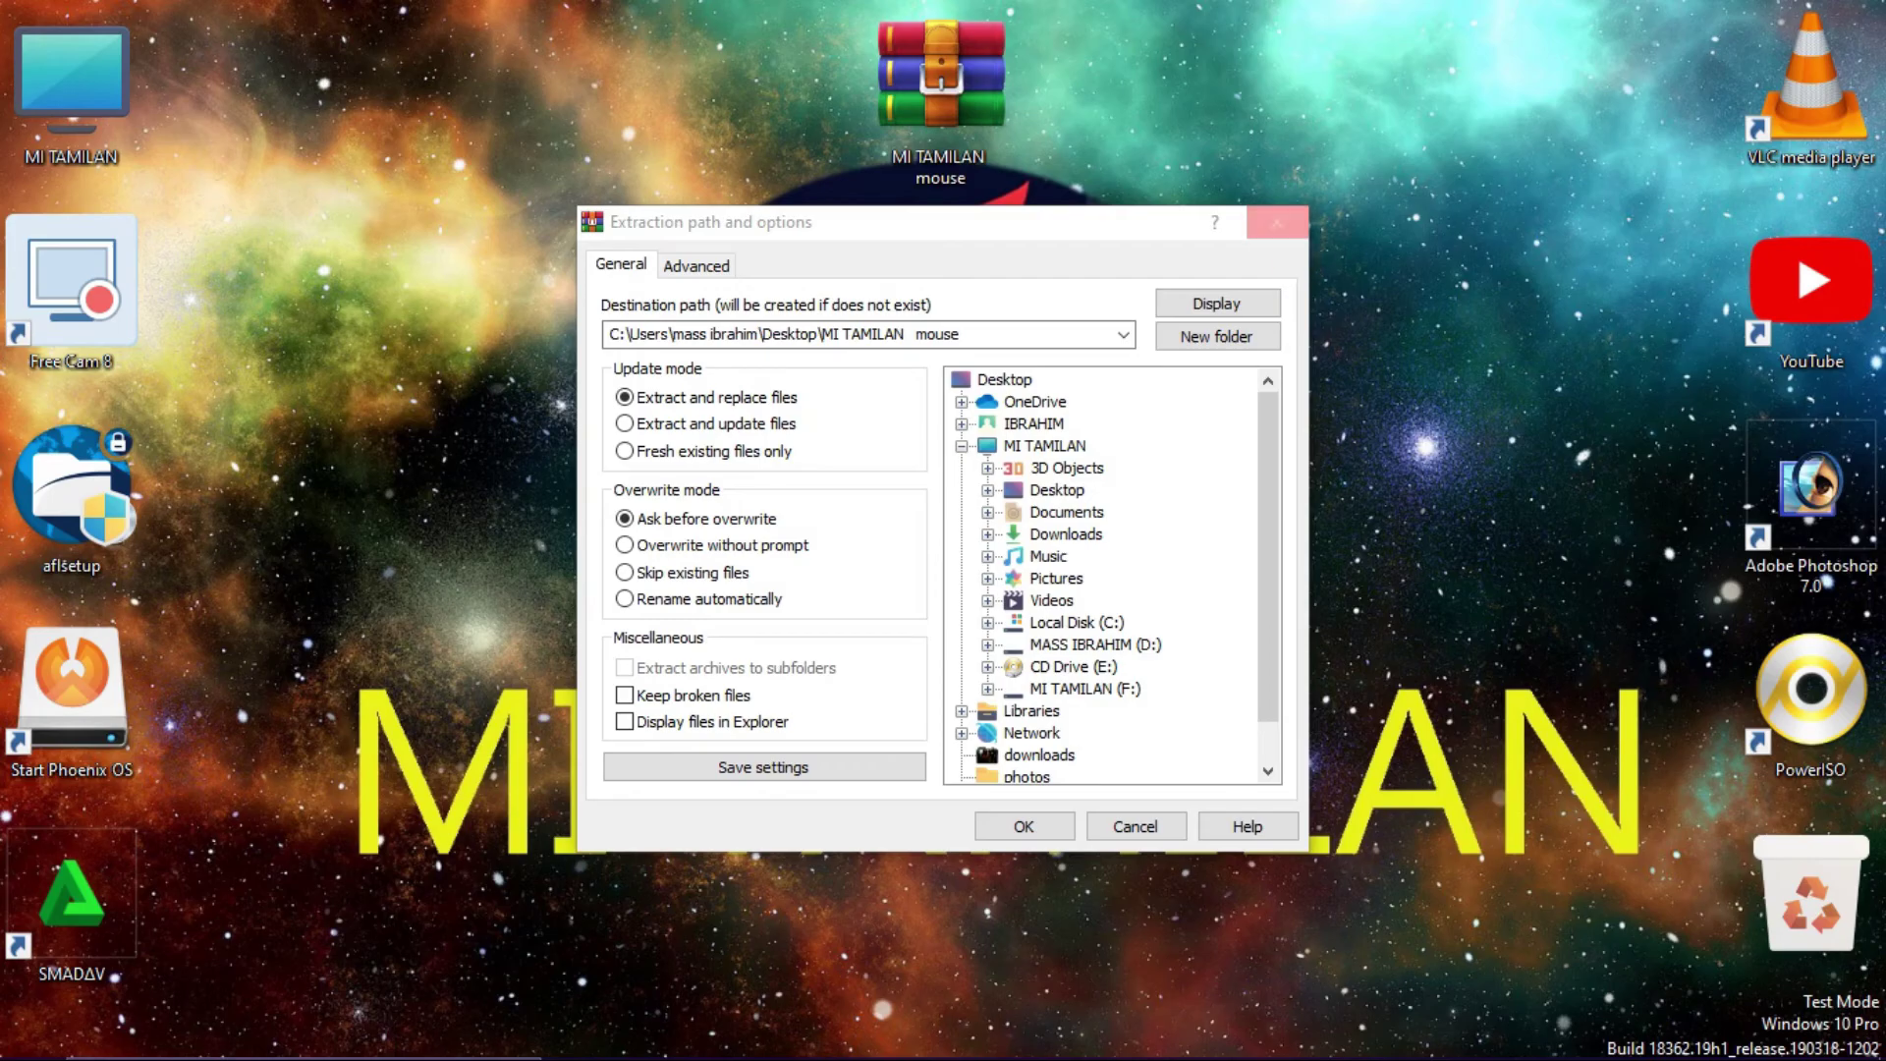
key("Return")
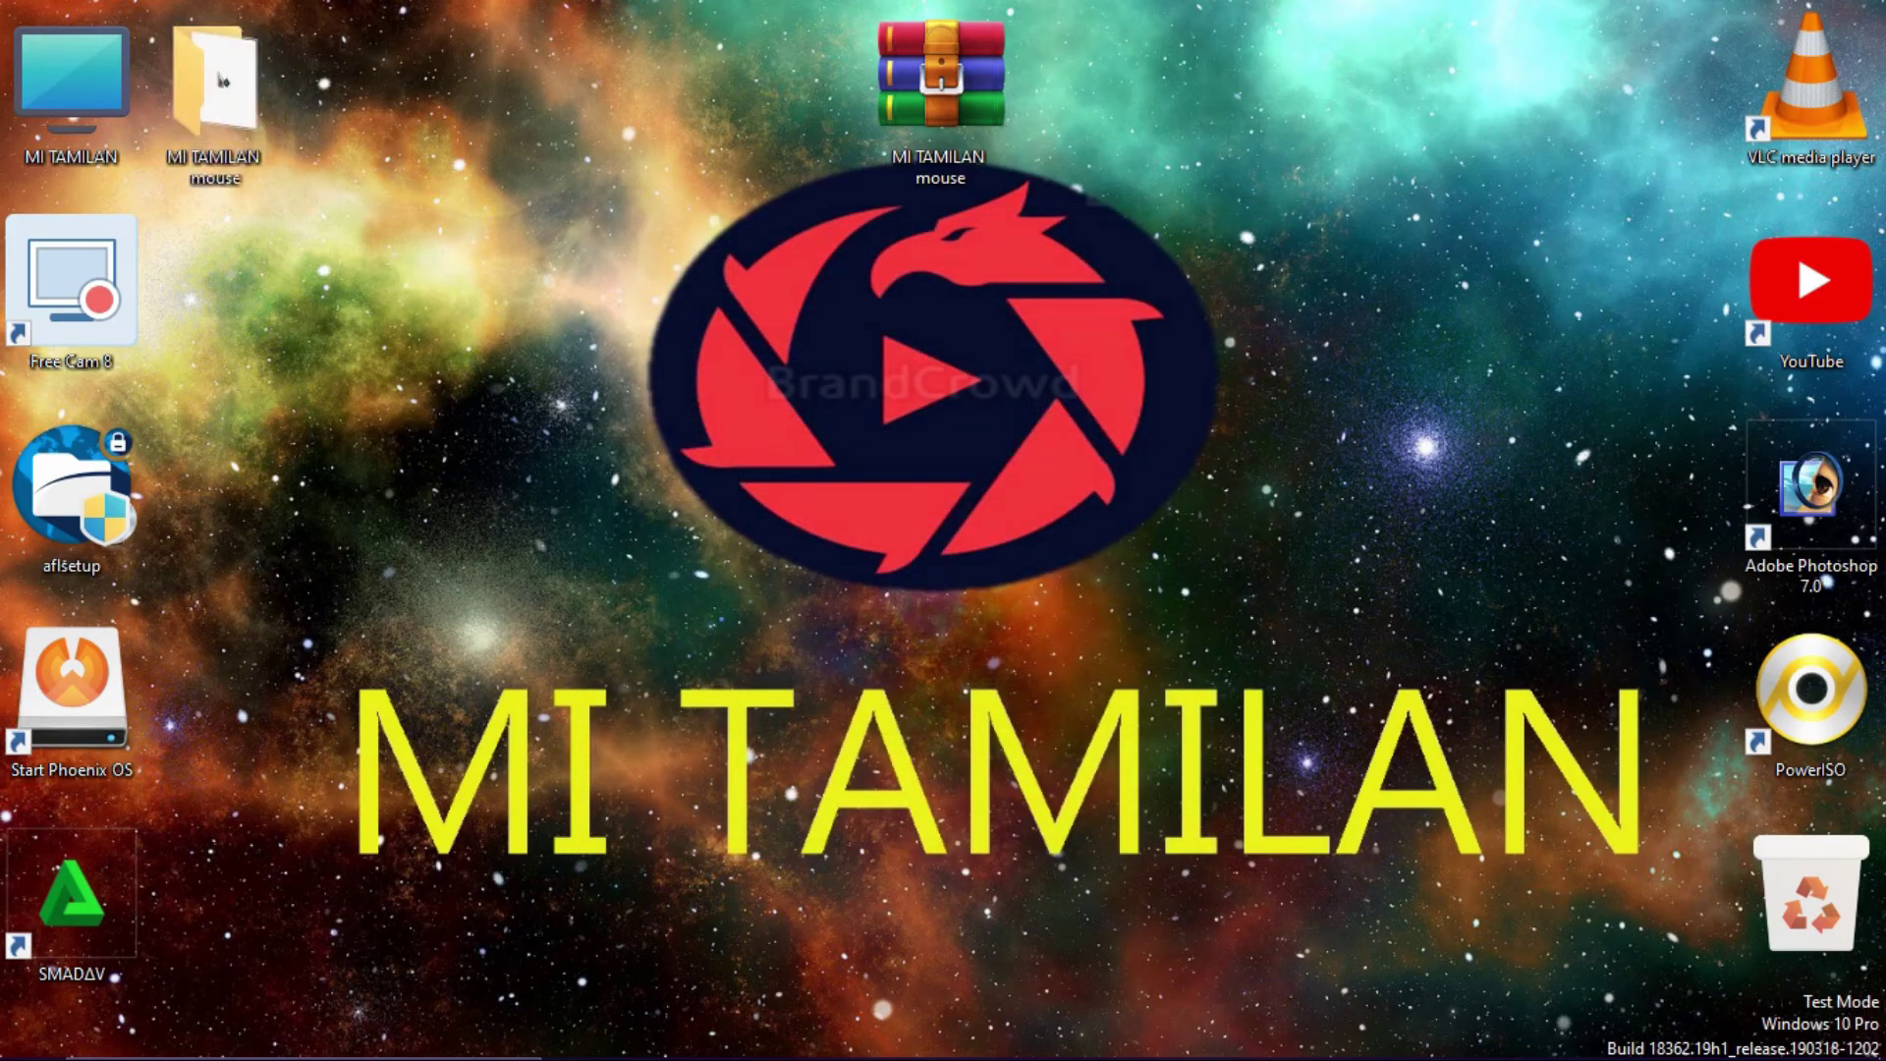
left_click_drag(231, 123, 432, 222)
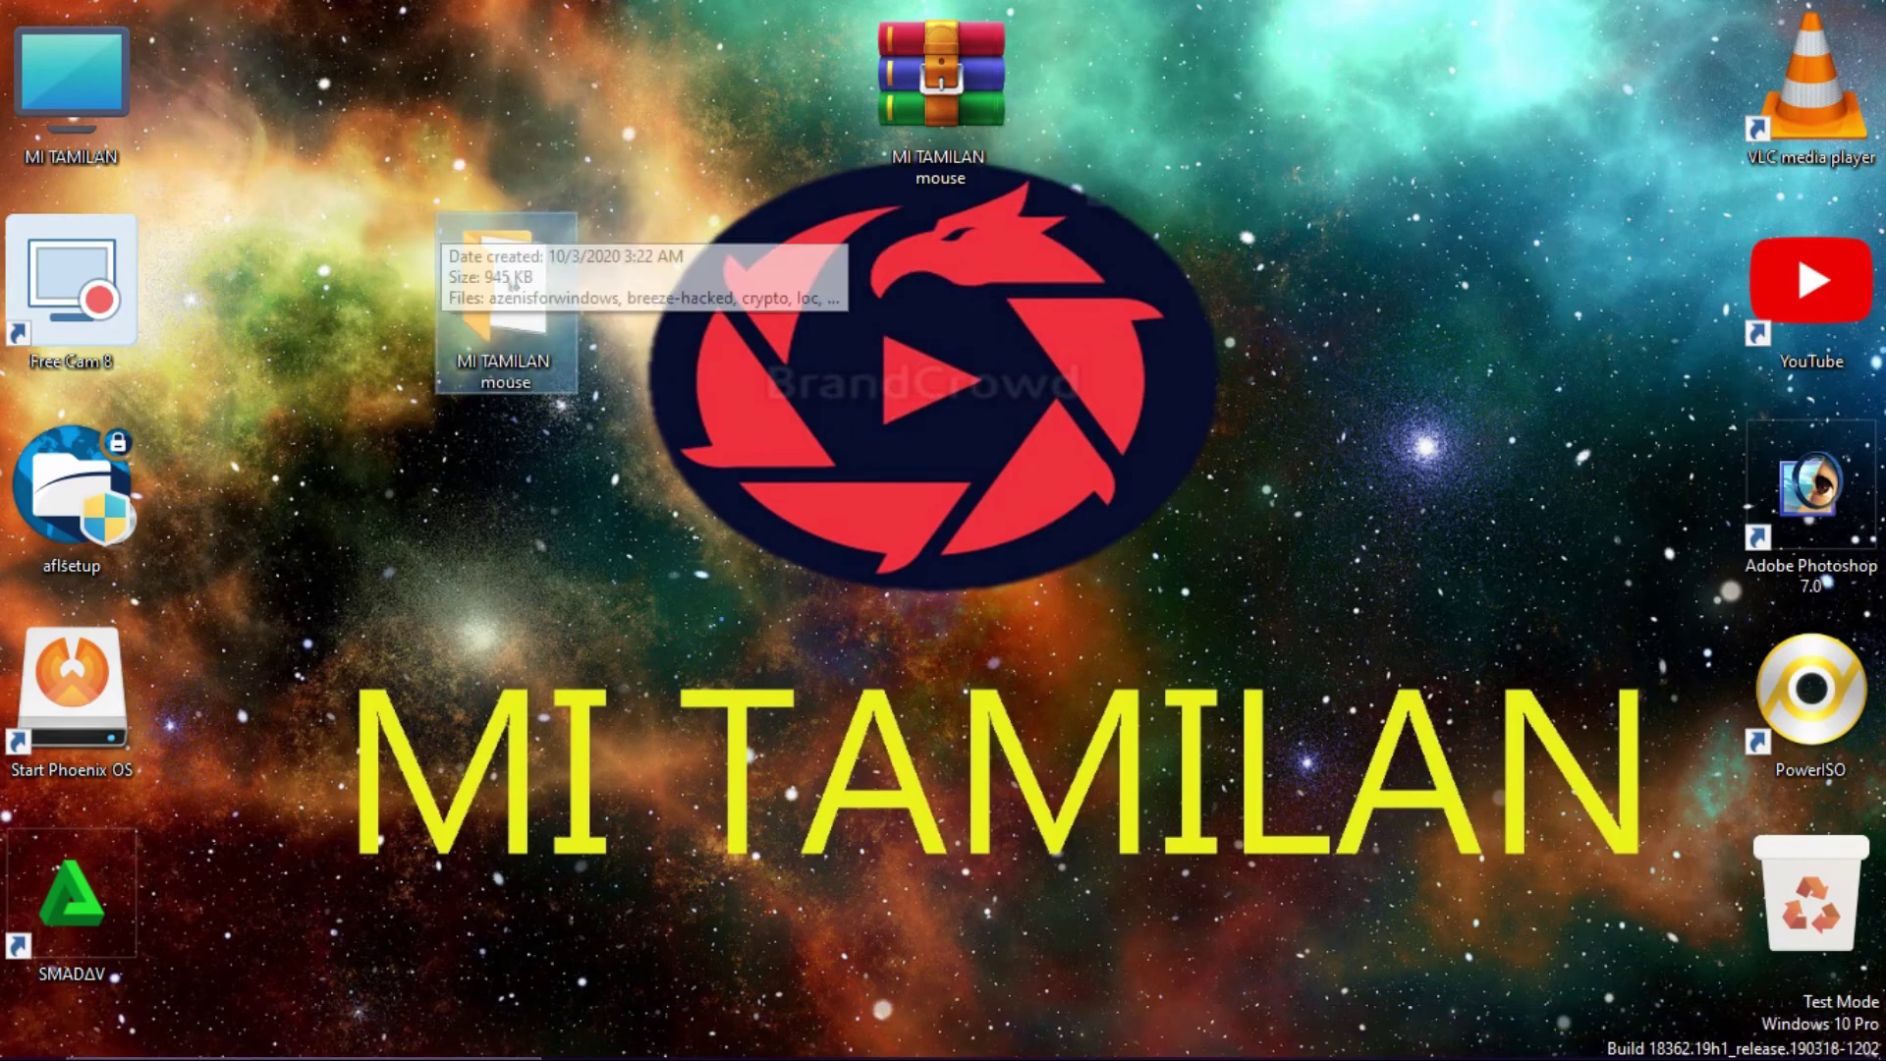
double_click(511, 285)
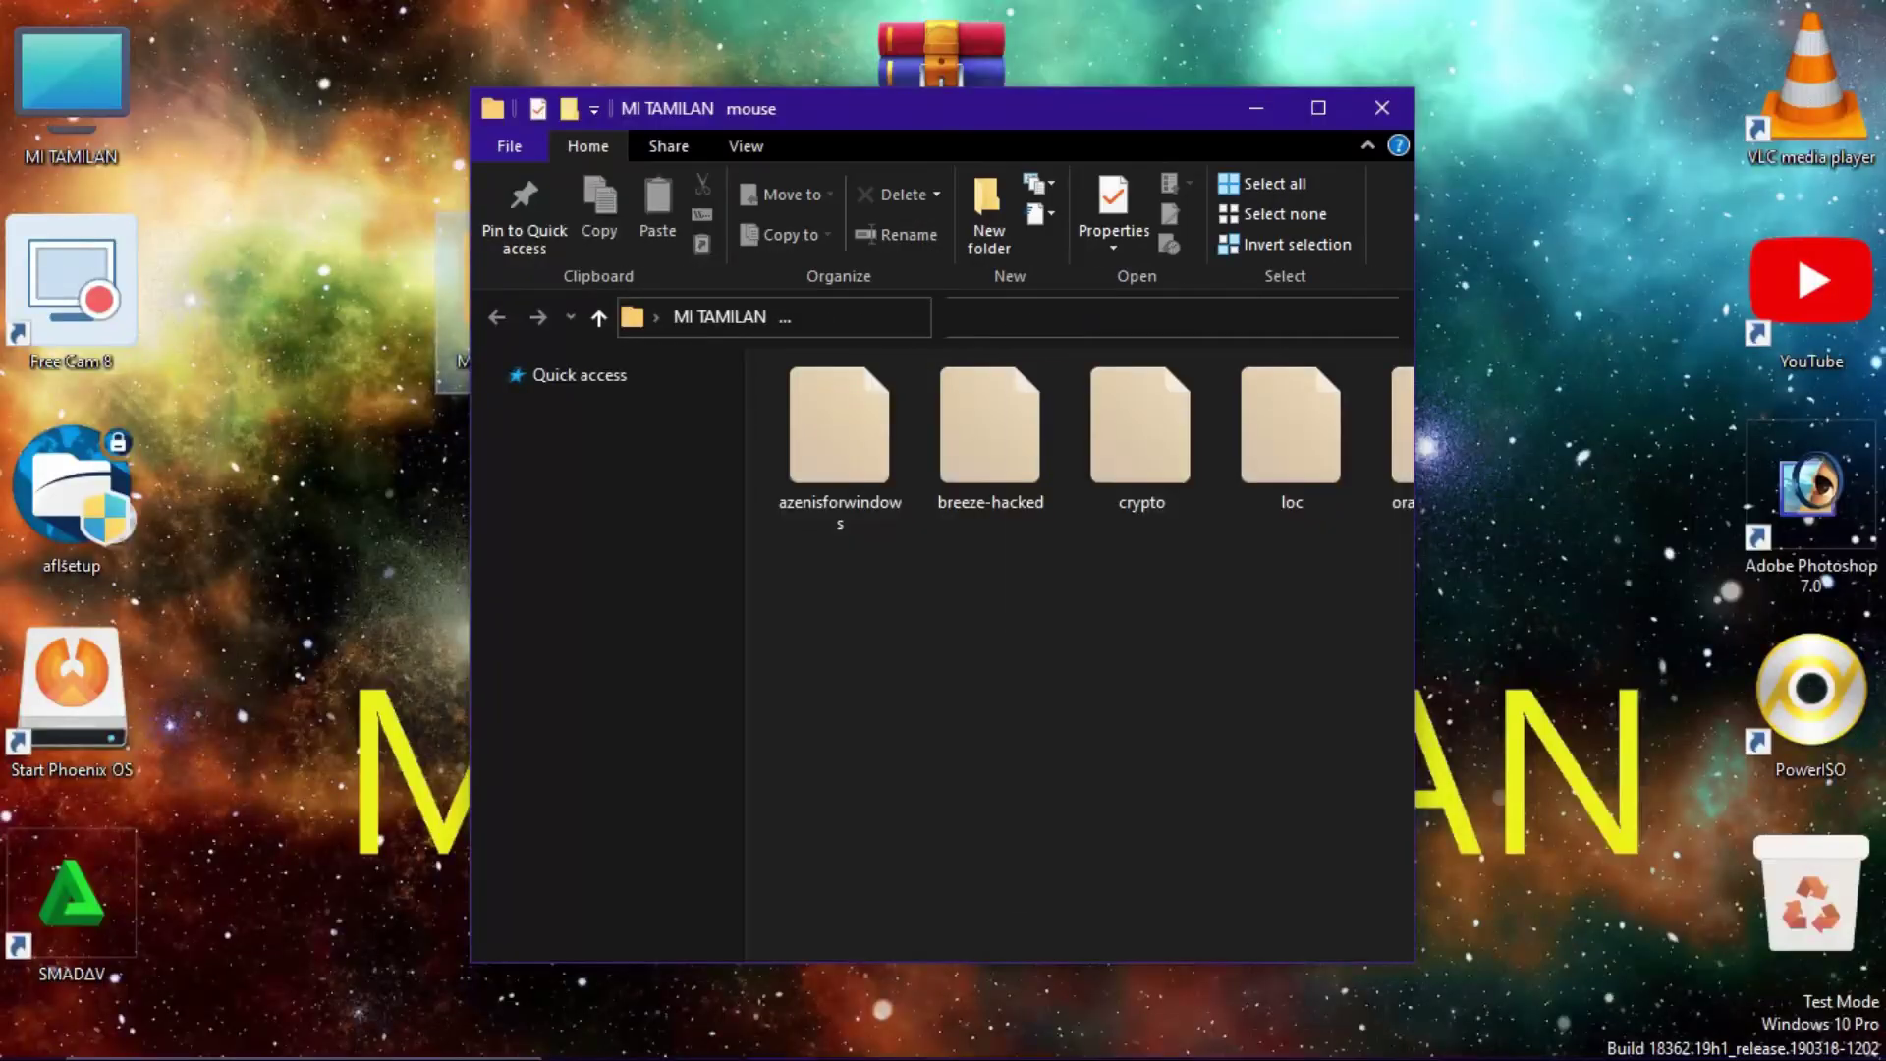
left_click(1318, 108)
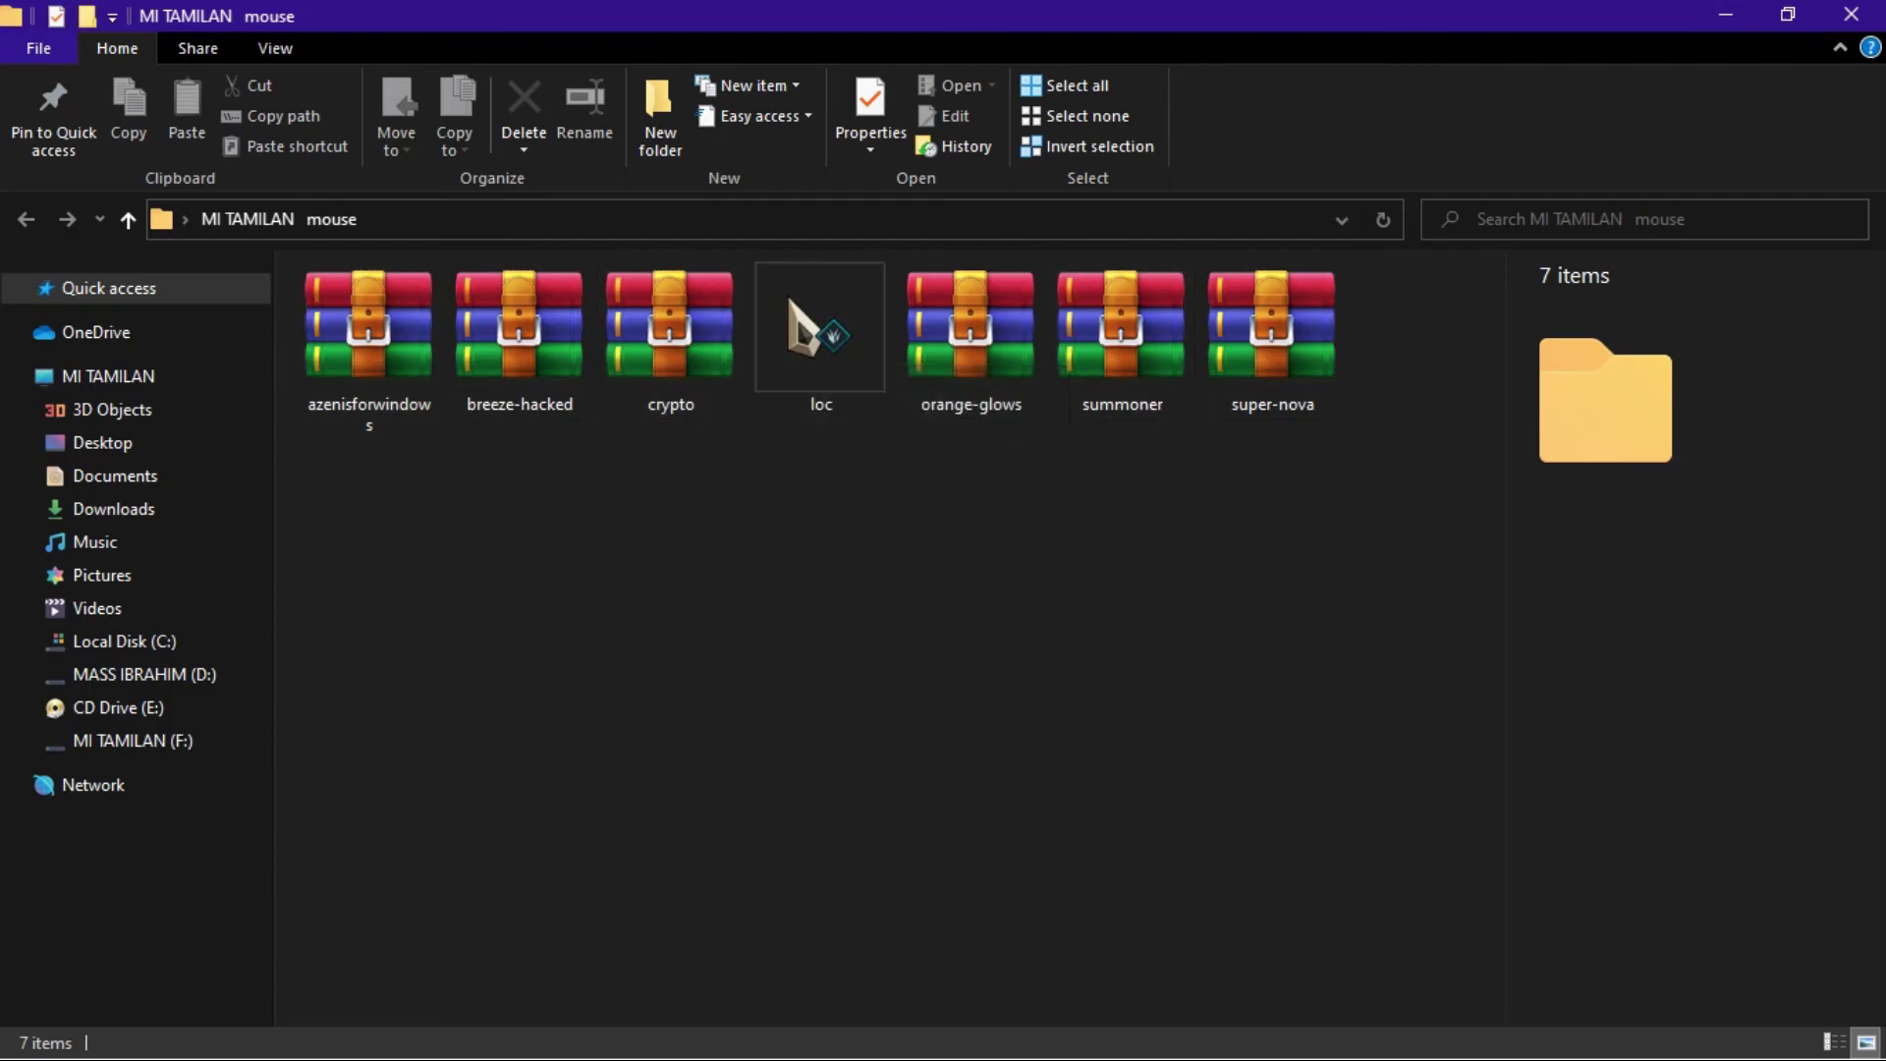
Open the Windows mouse settings page through the system search
key("super")
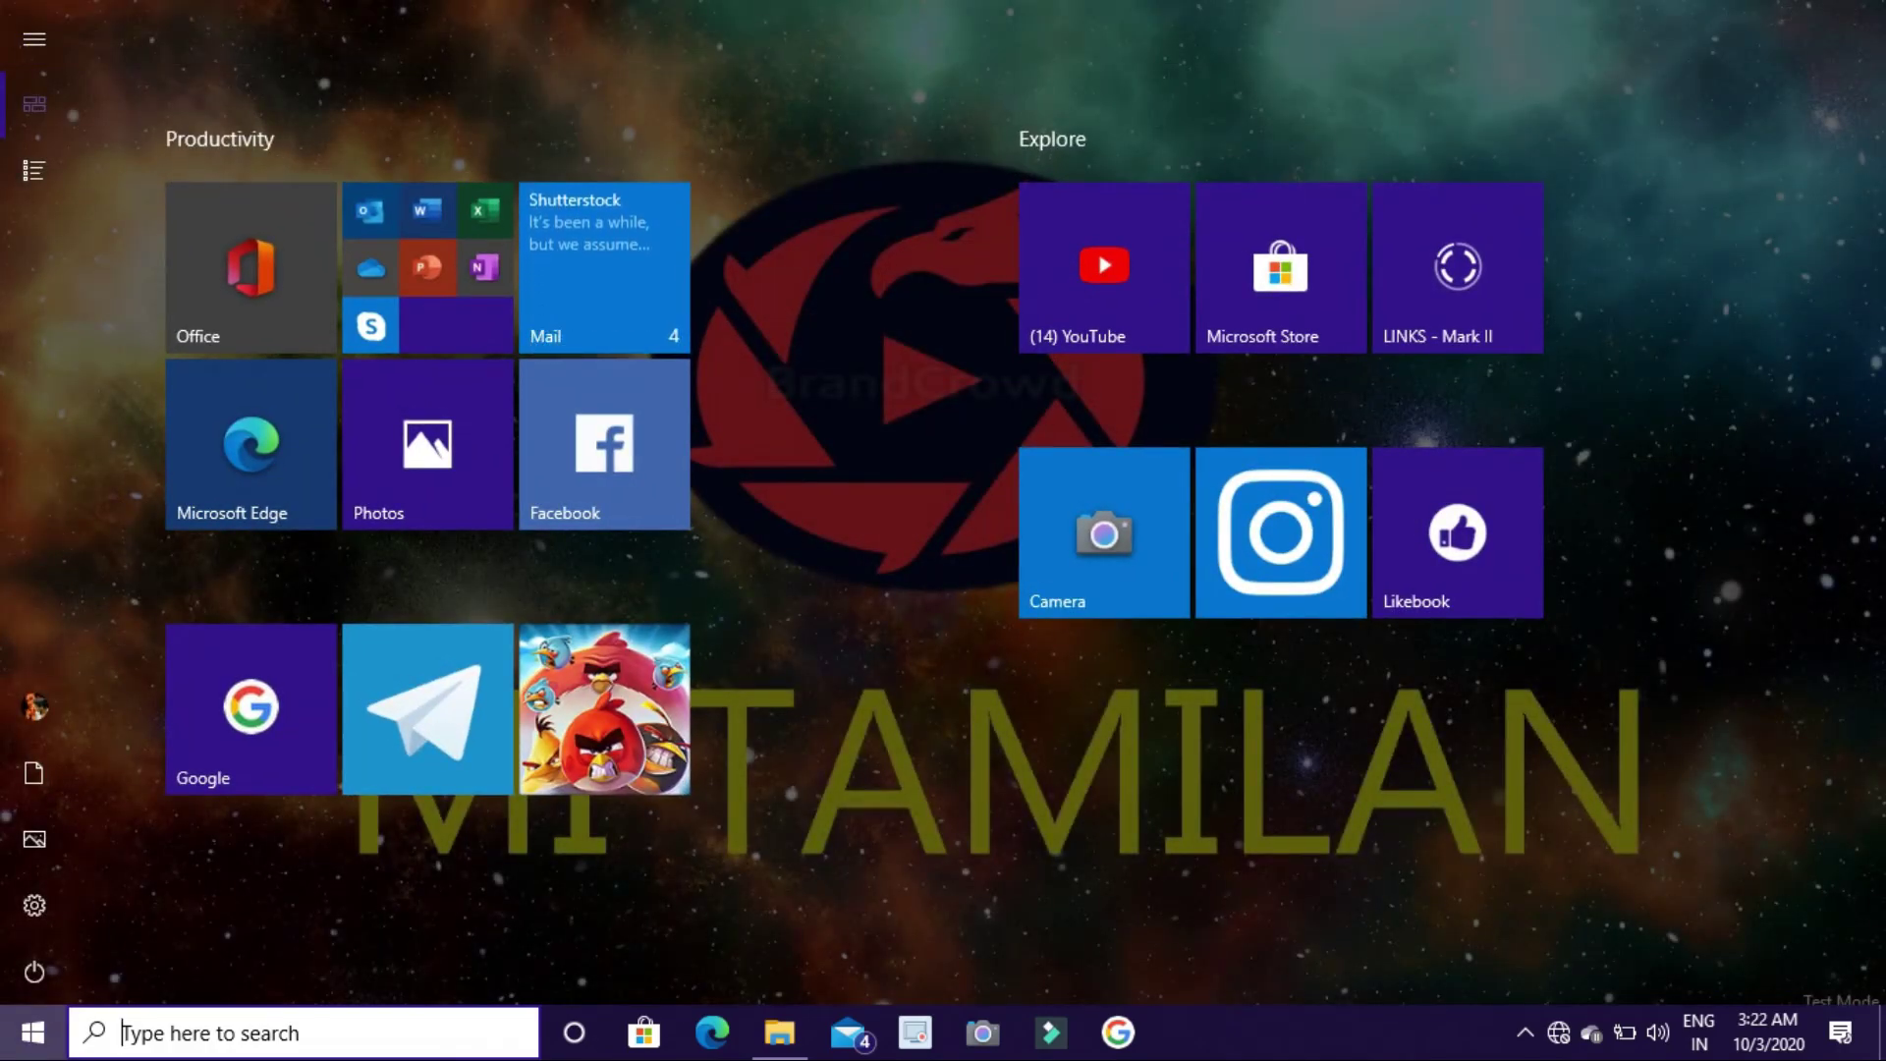
type("m")
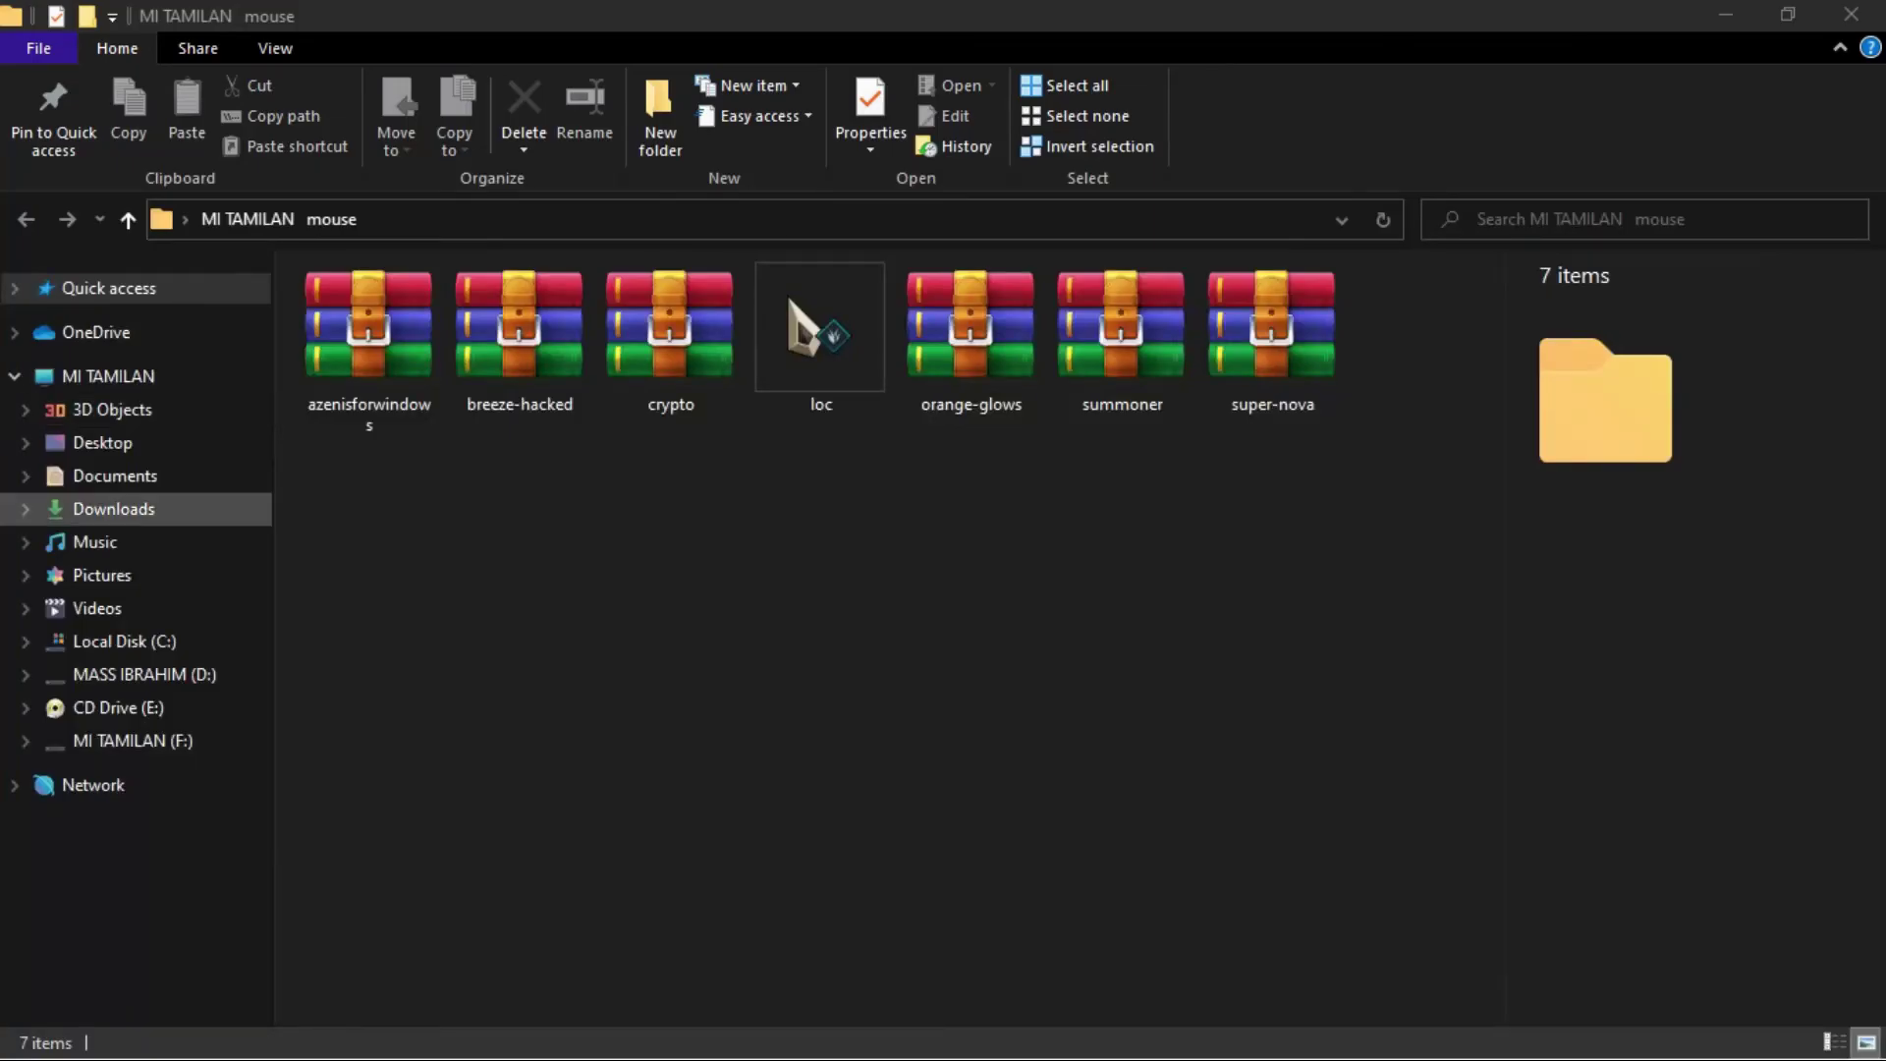
key("super")
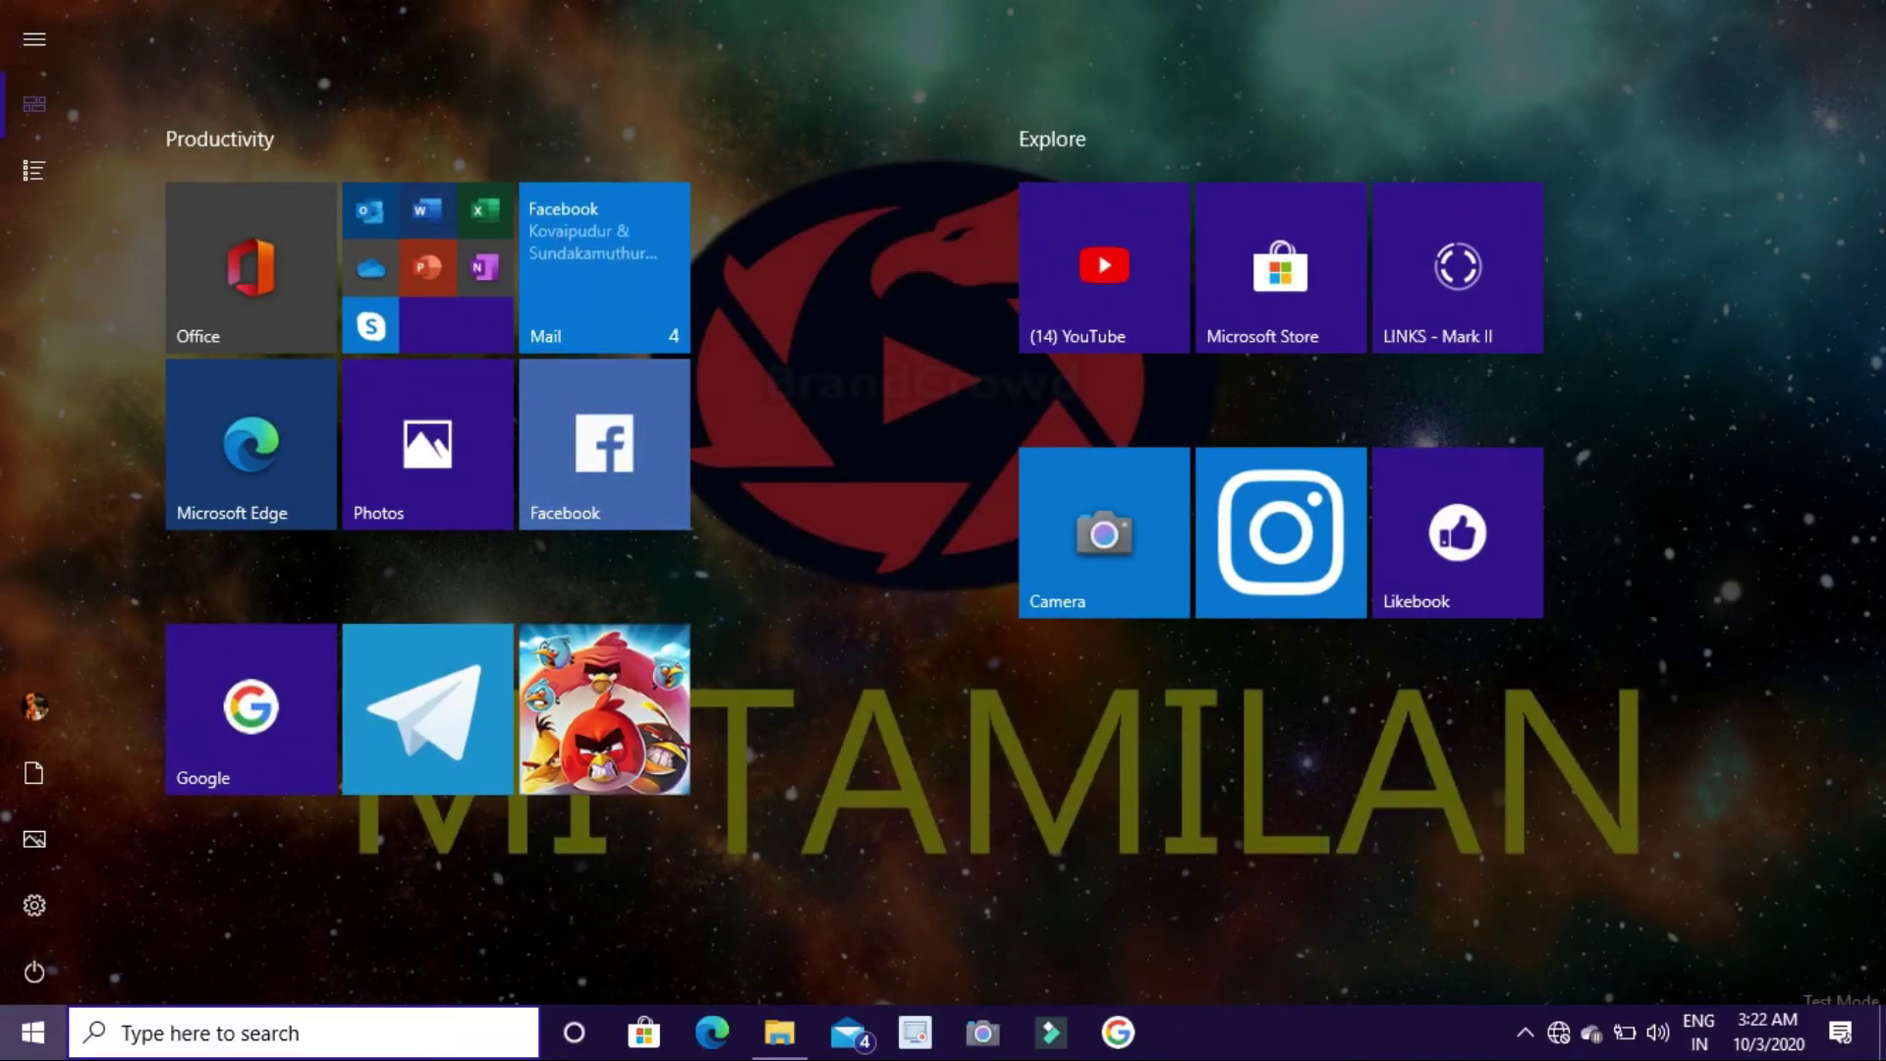
left_click(299, 1034)
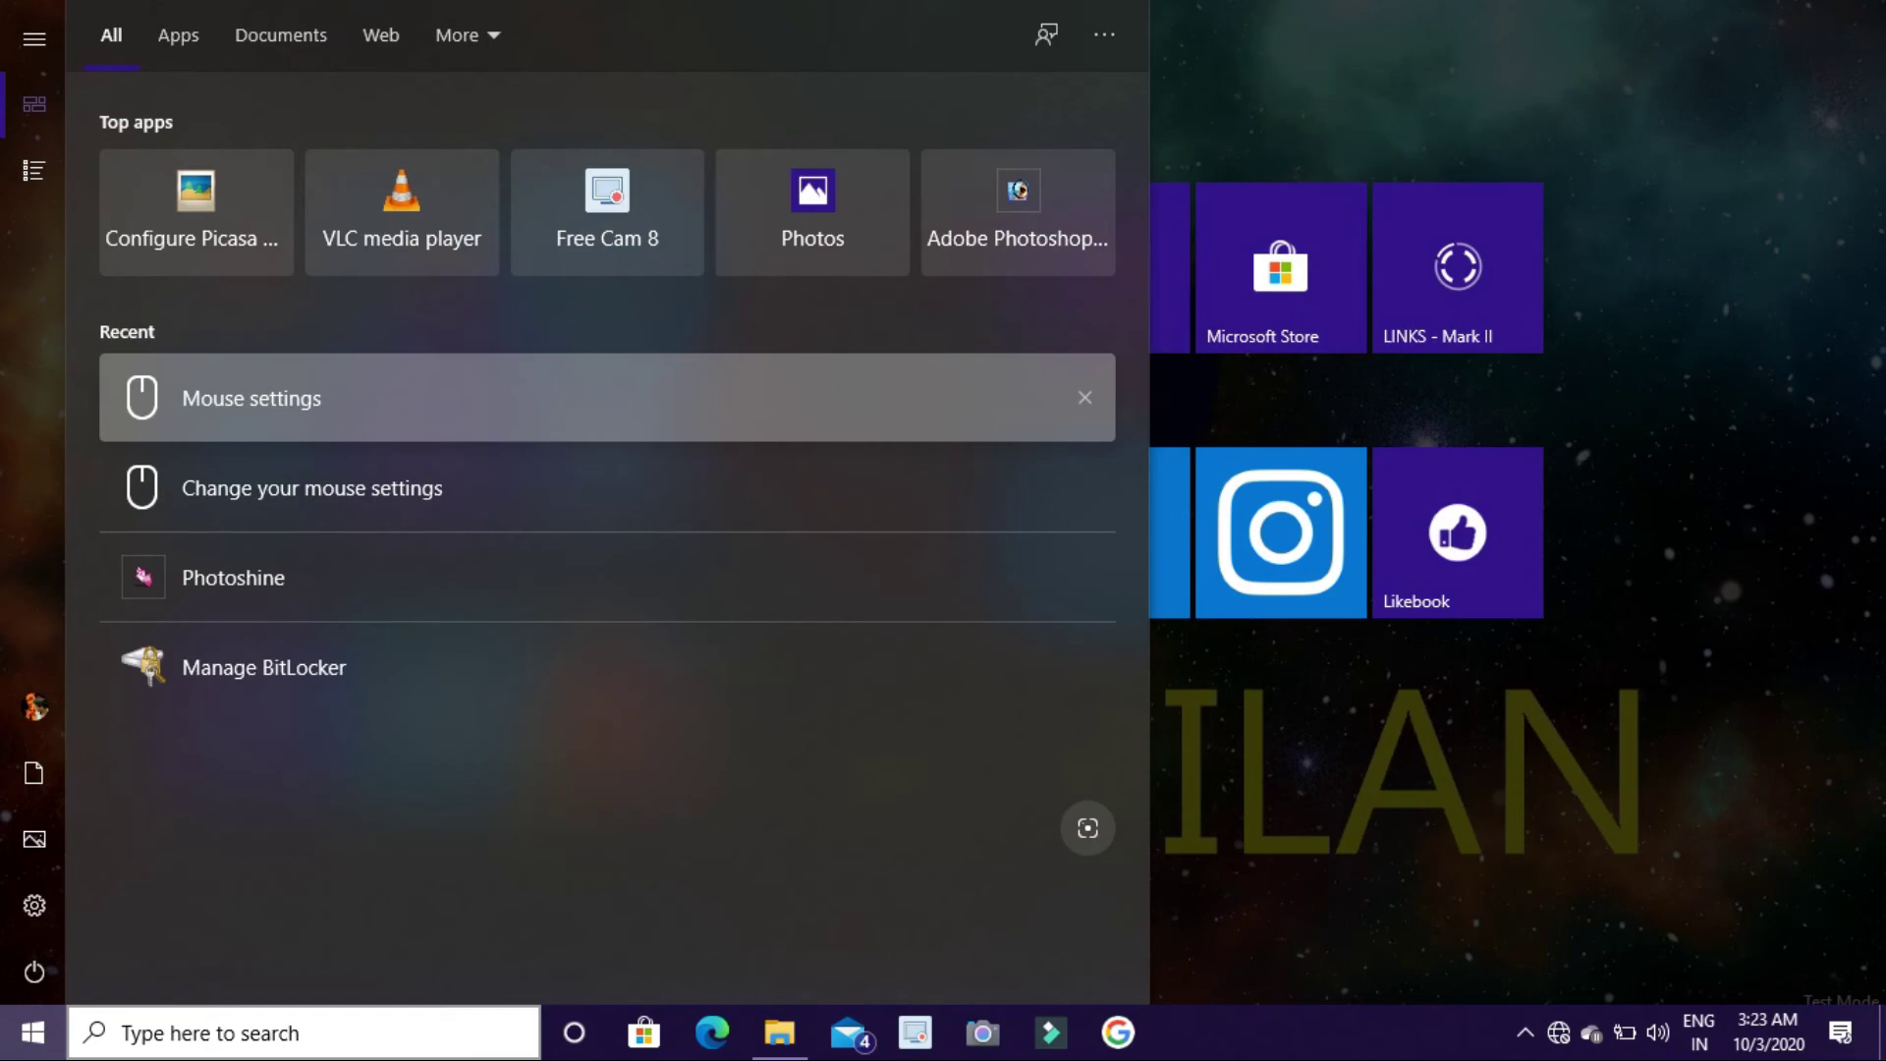
left_click(393, 398)
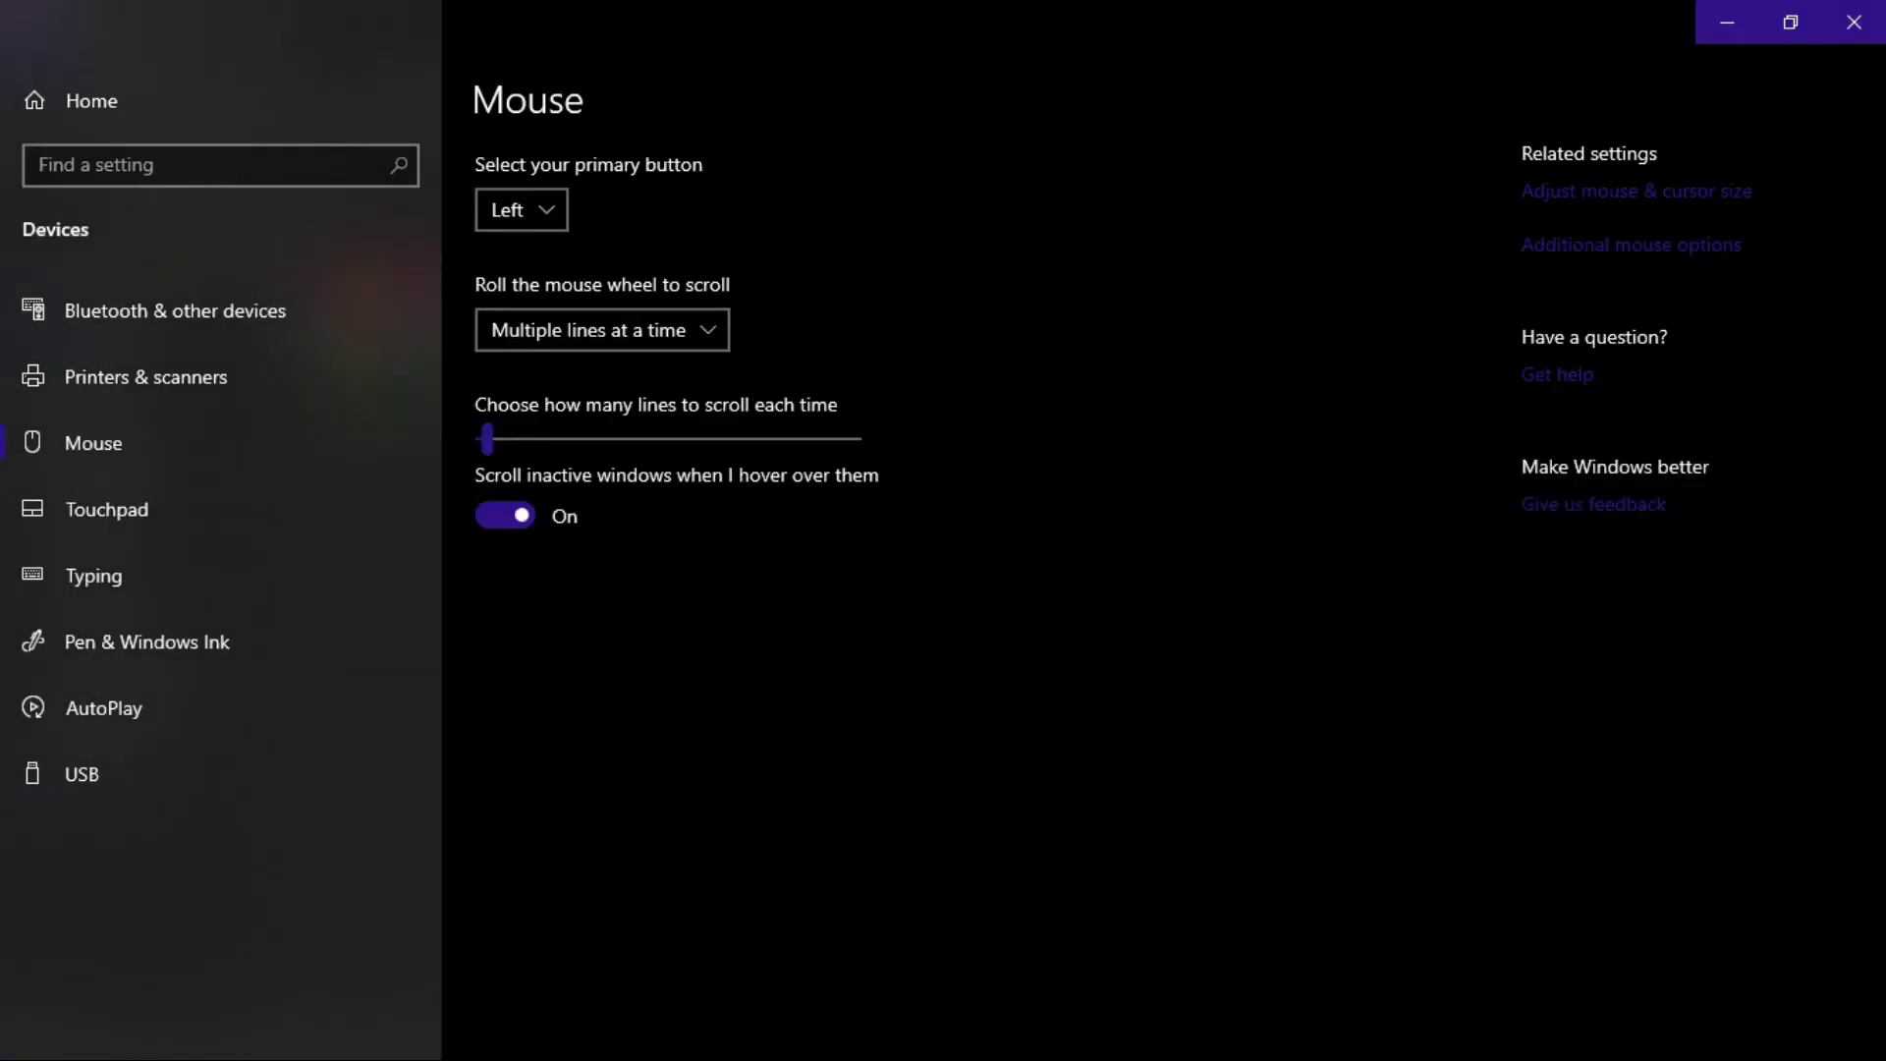
Dismiss the RuntimeBroker.exe error message and open the additional mouse options
left_click(1186, 1032)
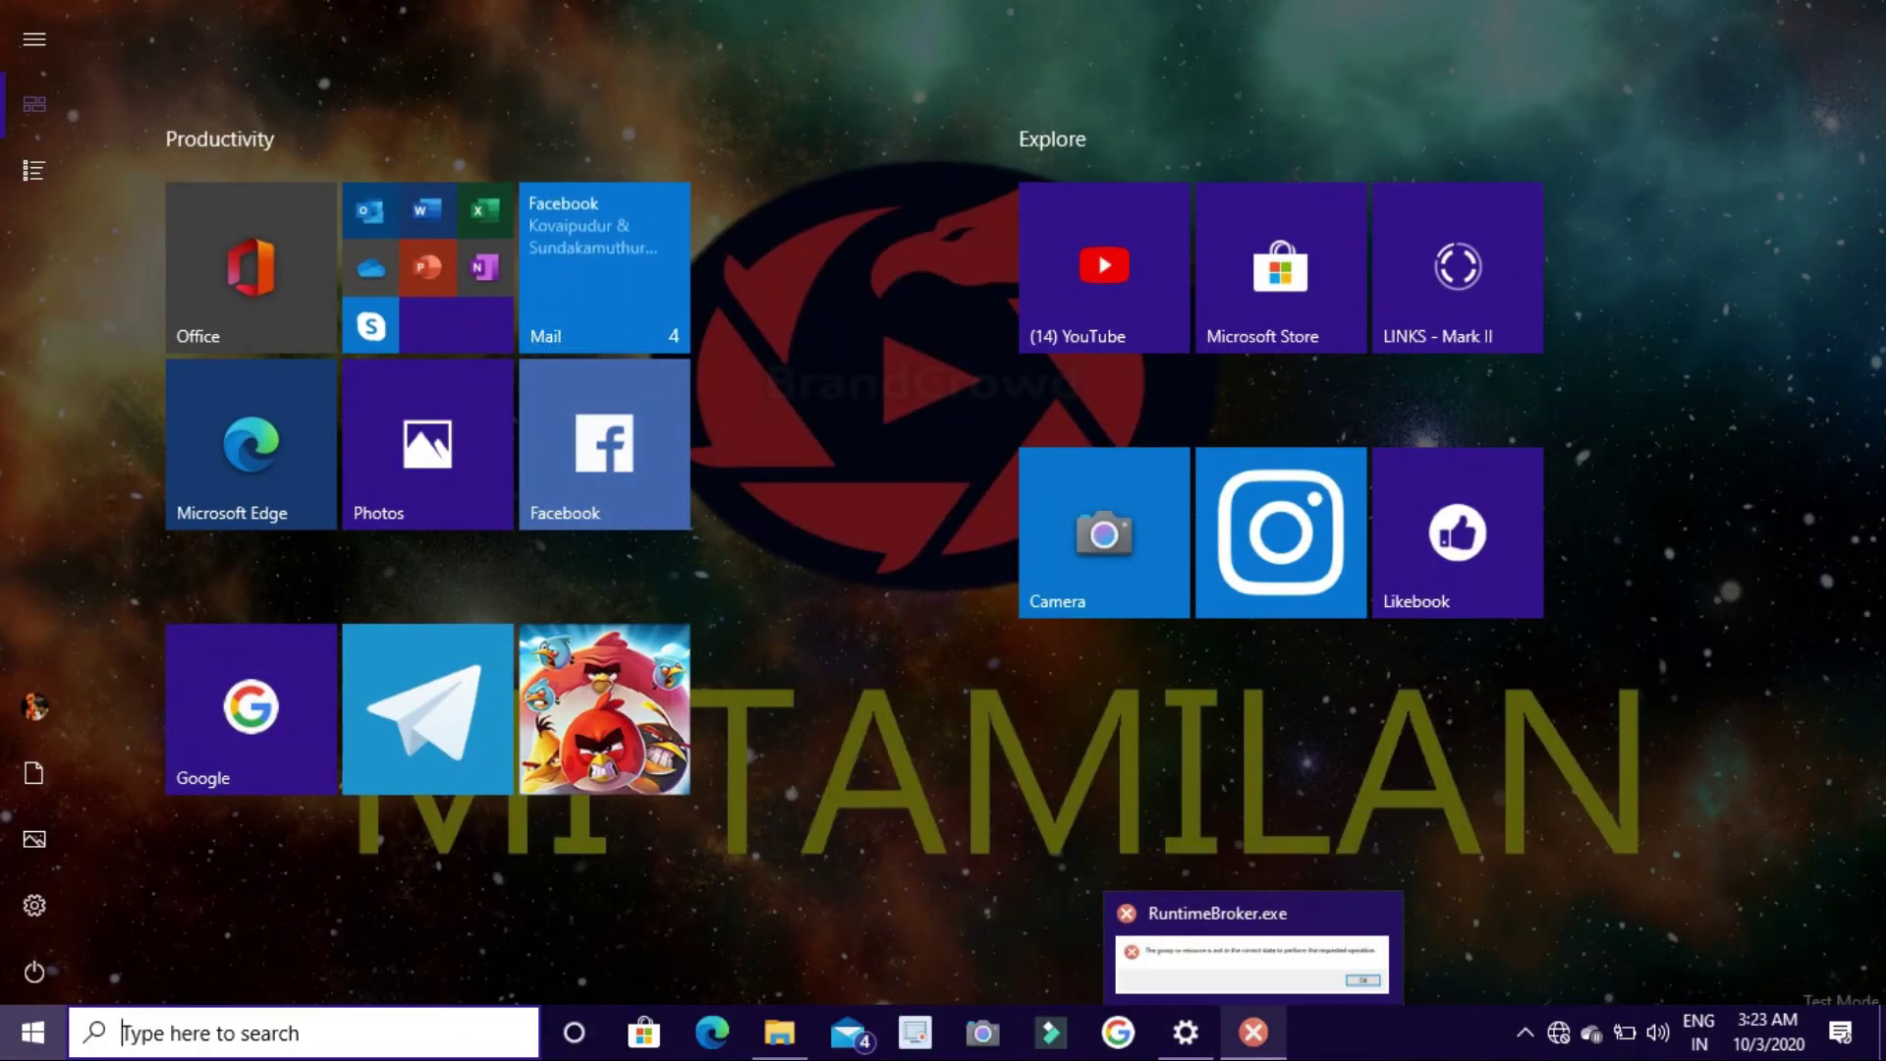
left_click(1252, 963)
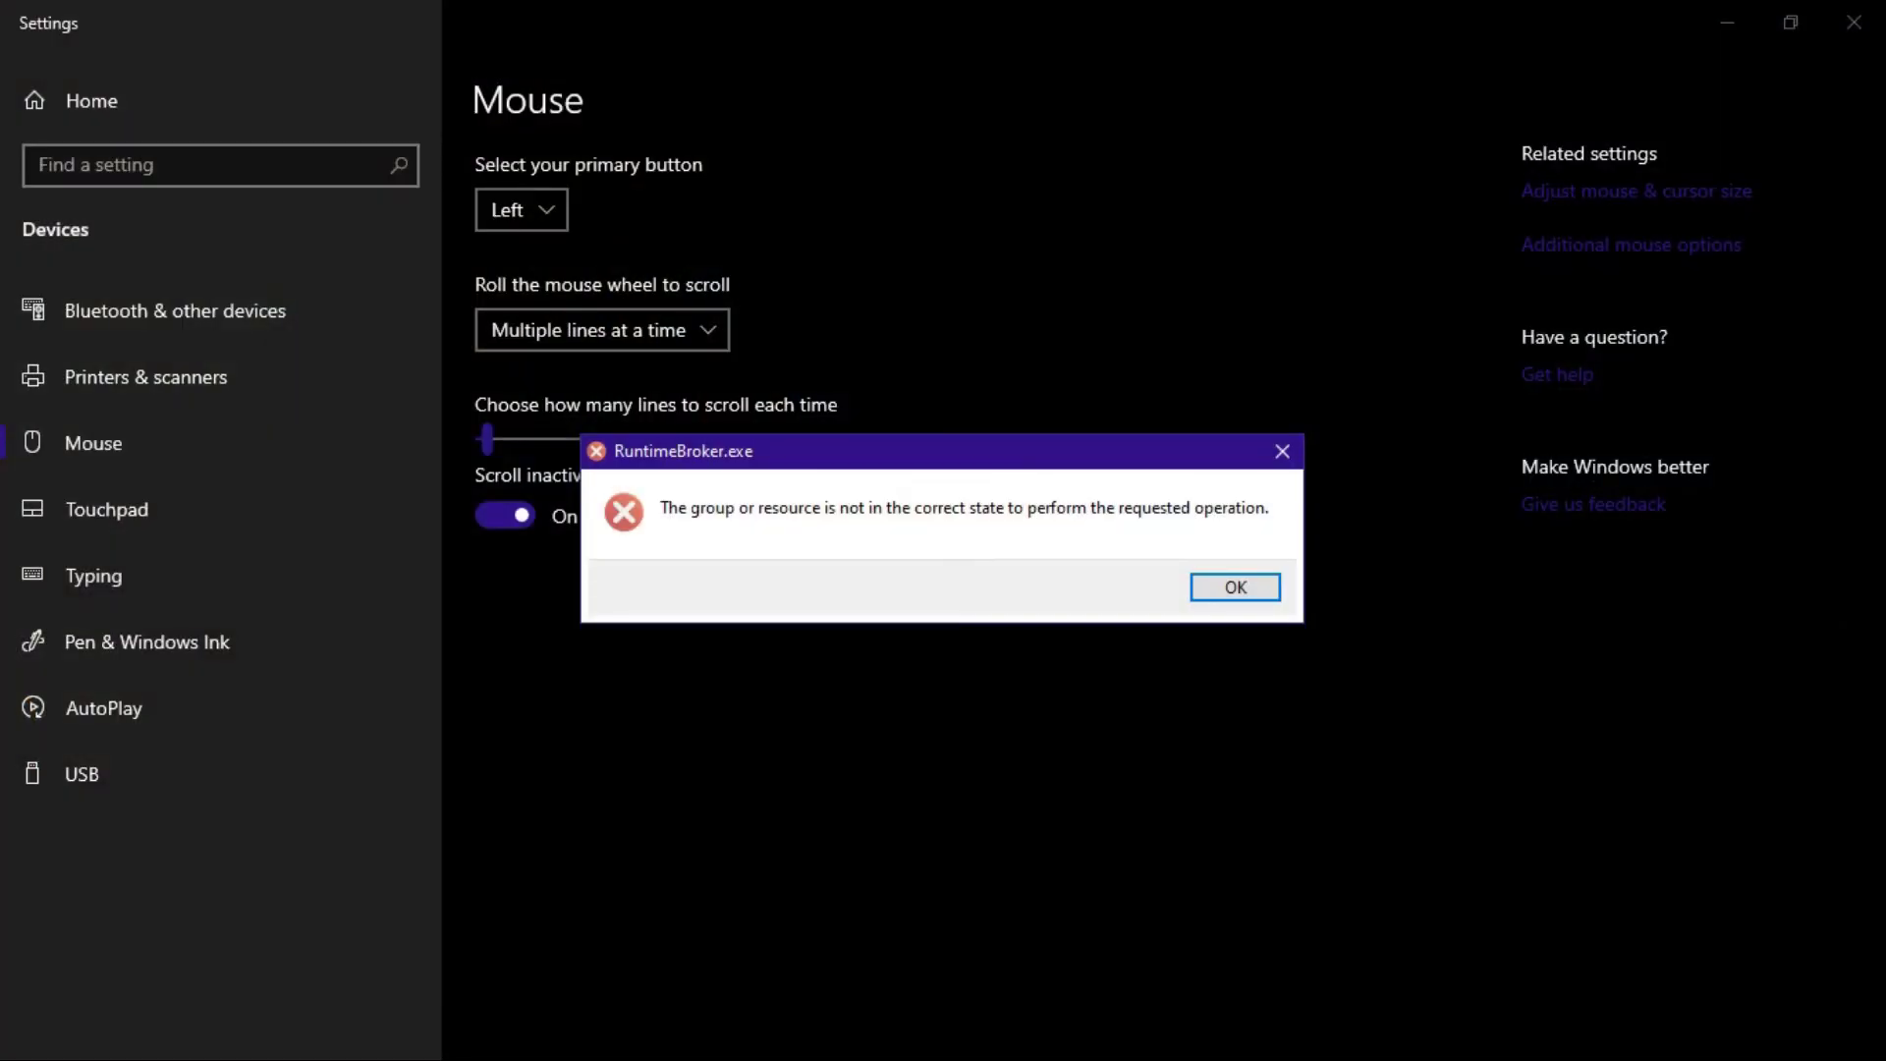
key("Return")
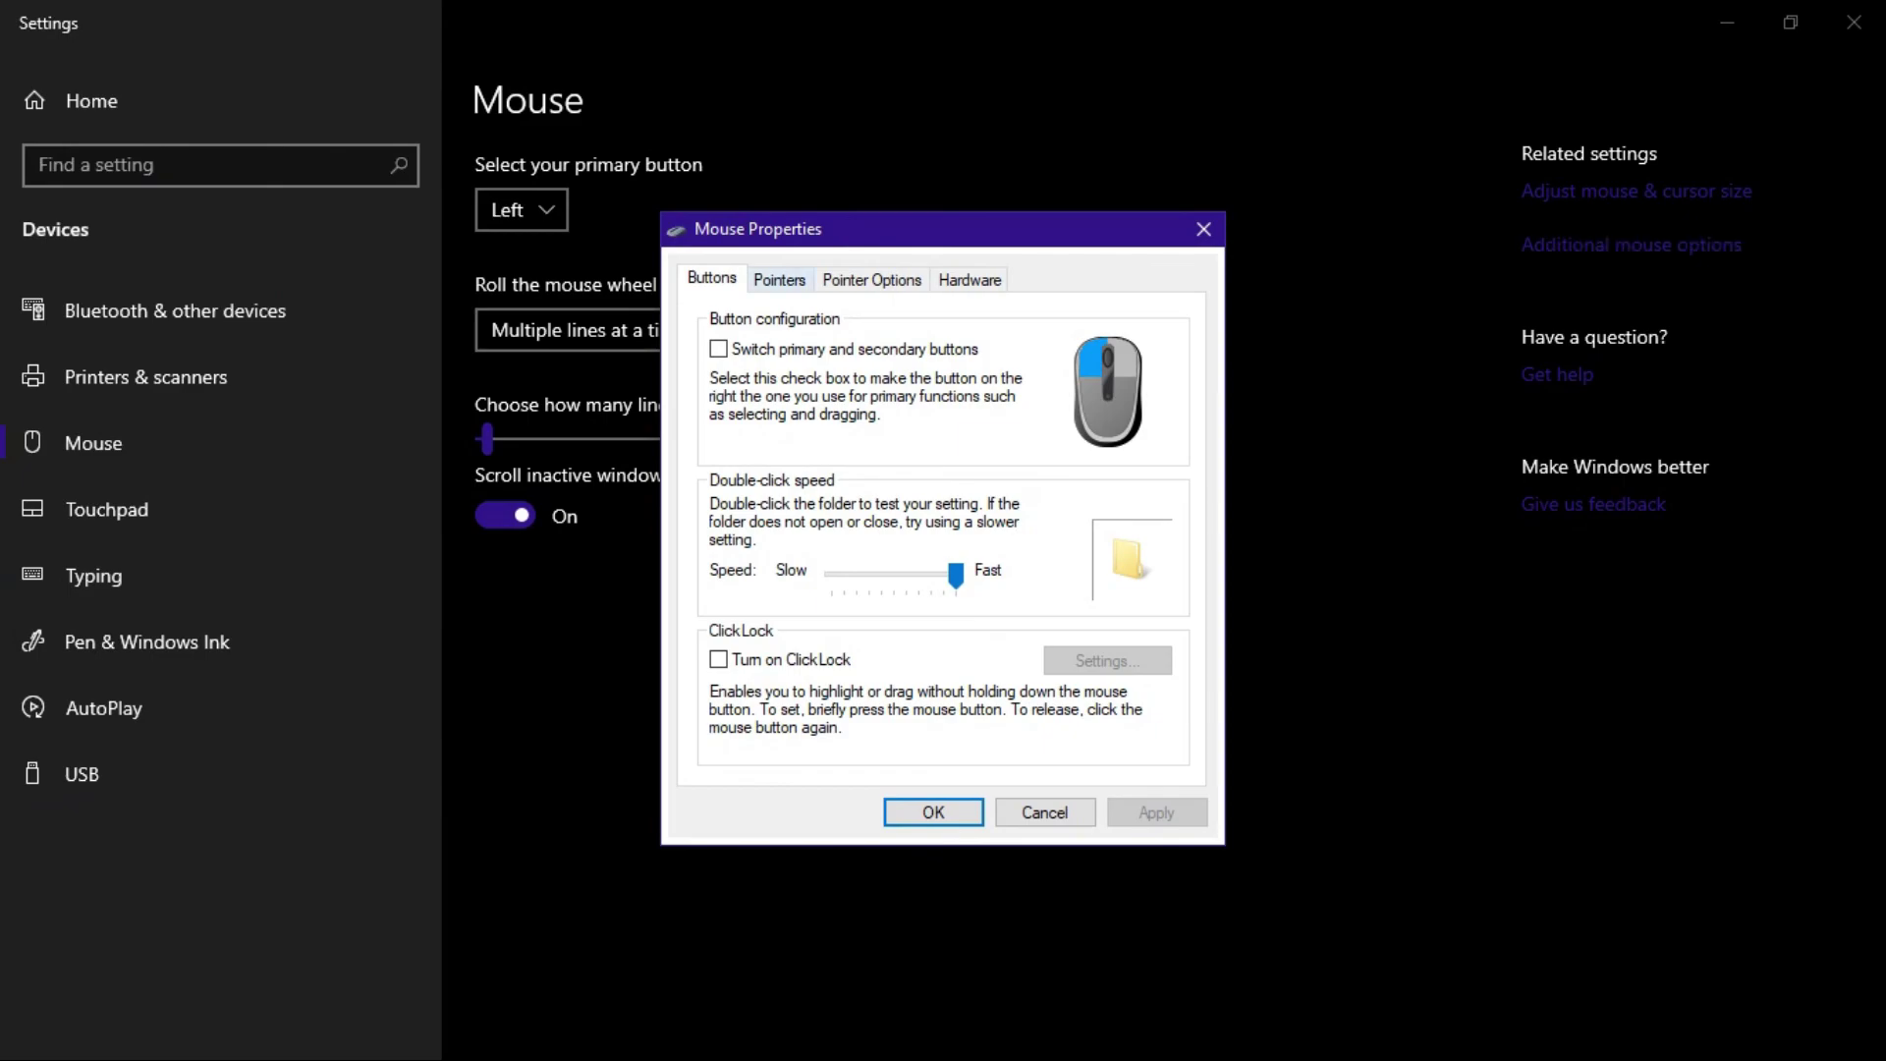
Set the Normal Select pointer to the loc cursor file from the desktop folder MI TAMILAN mouse
left_click(780, 280)
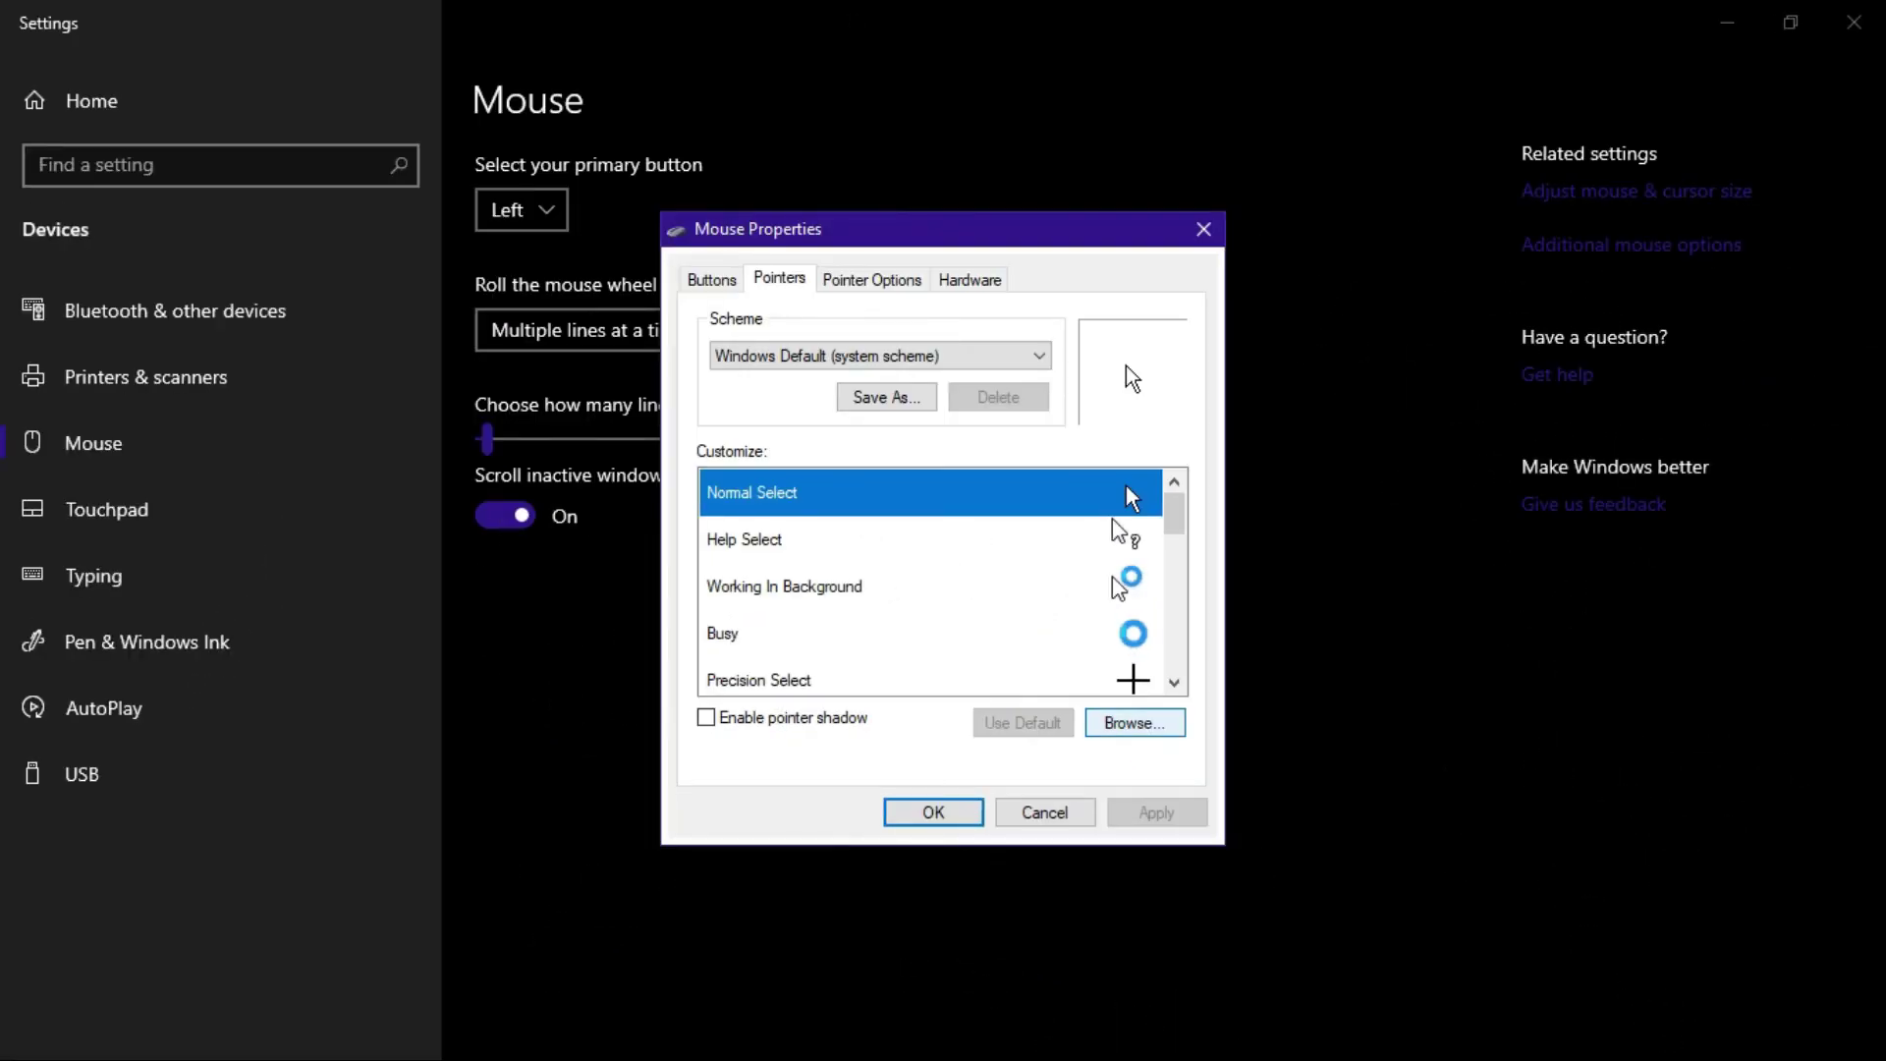
left_click(1135, 724)
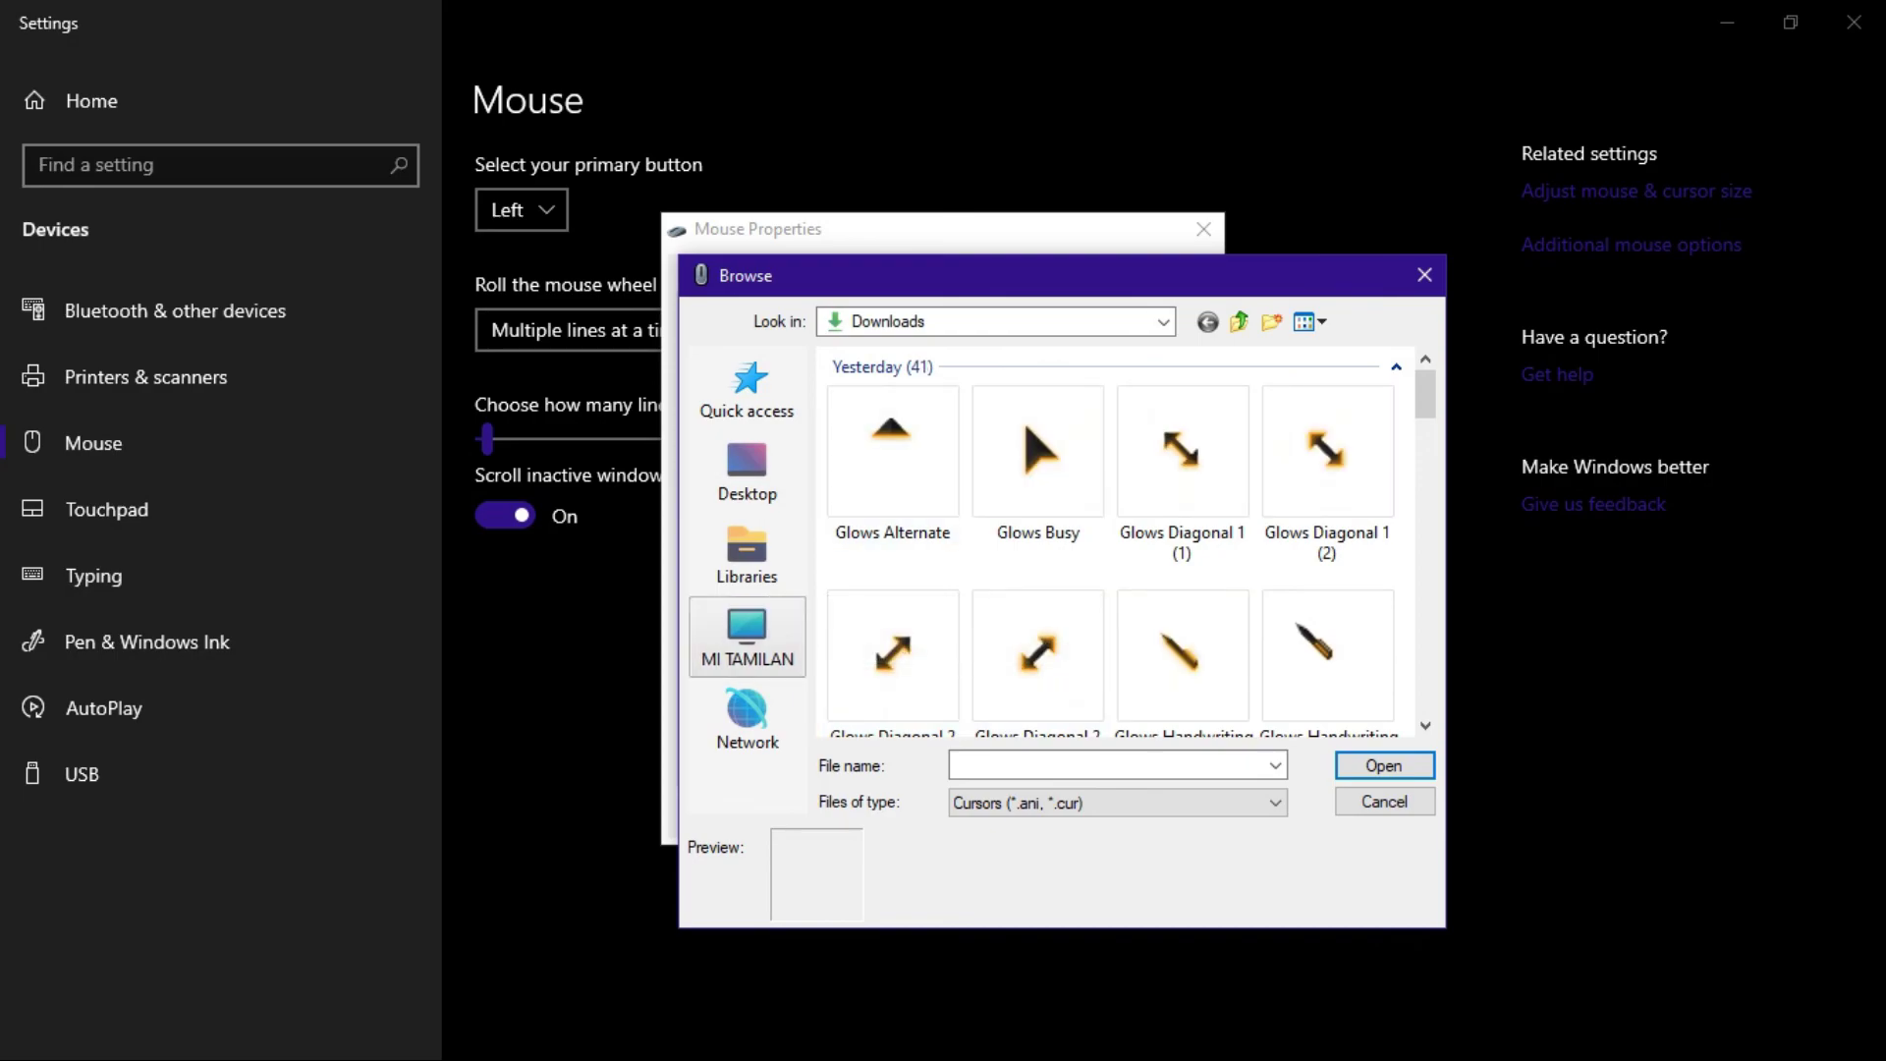
left_click(746, 637)
left_click(746, 472)
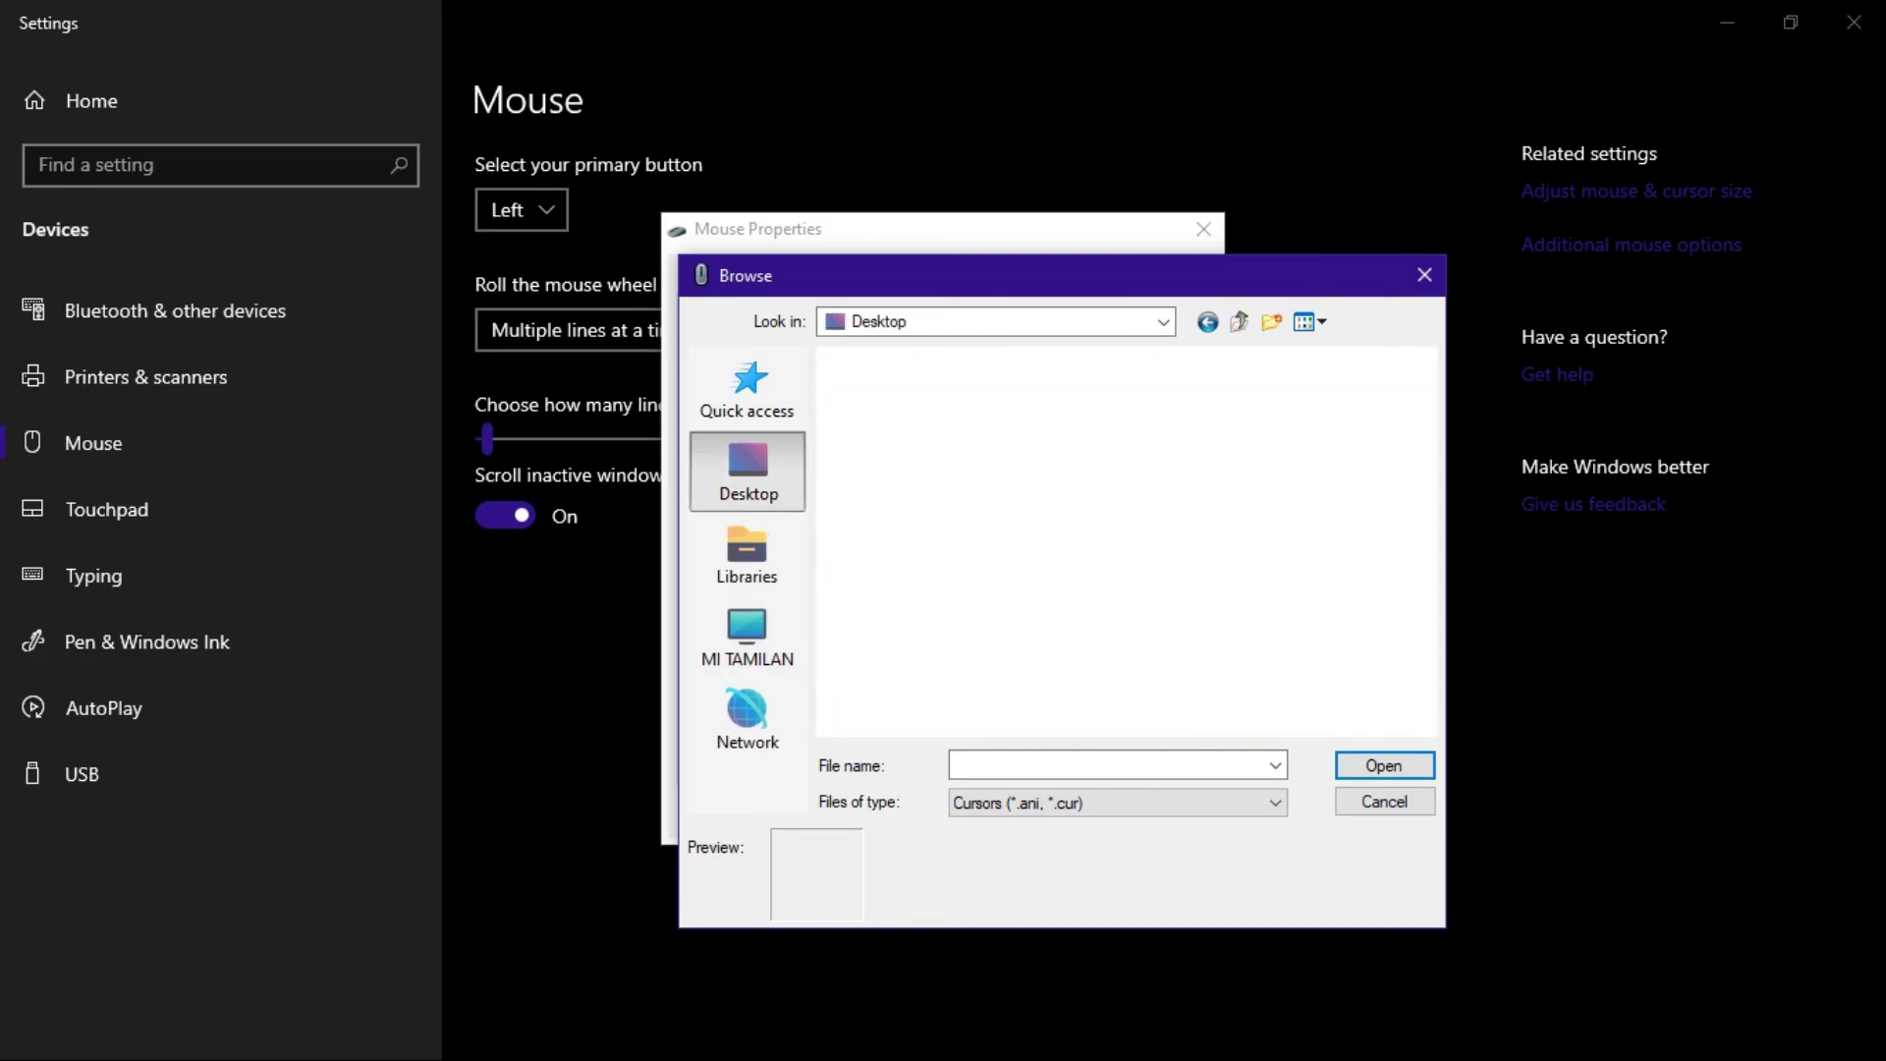
double_click(1278, 531)
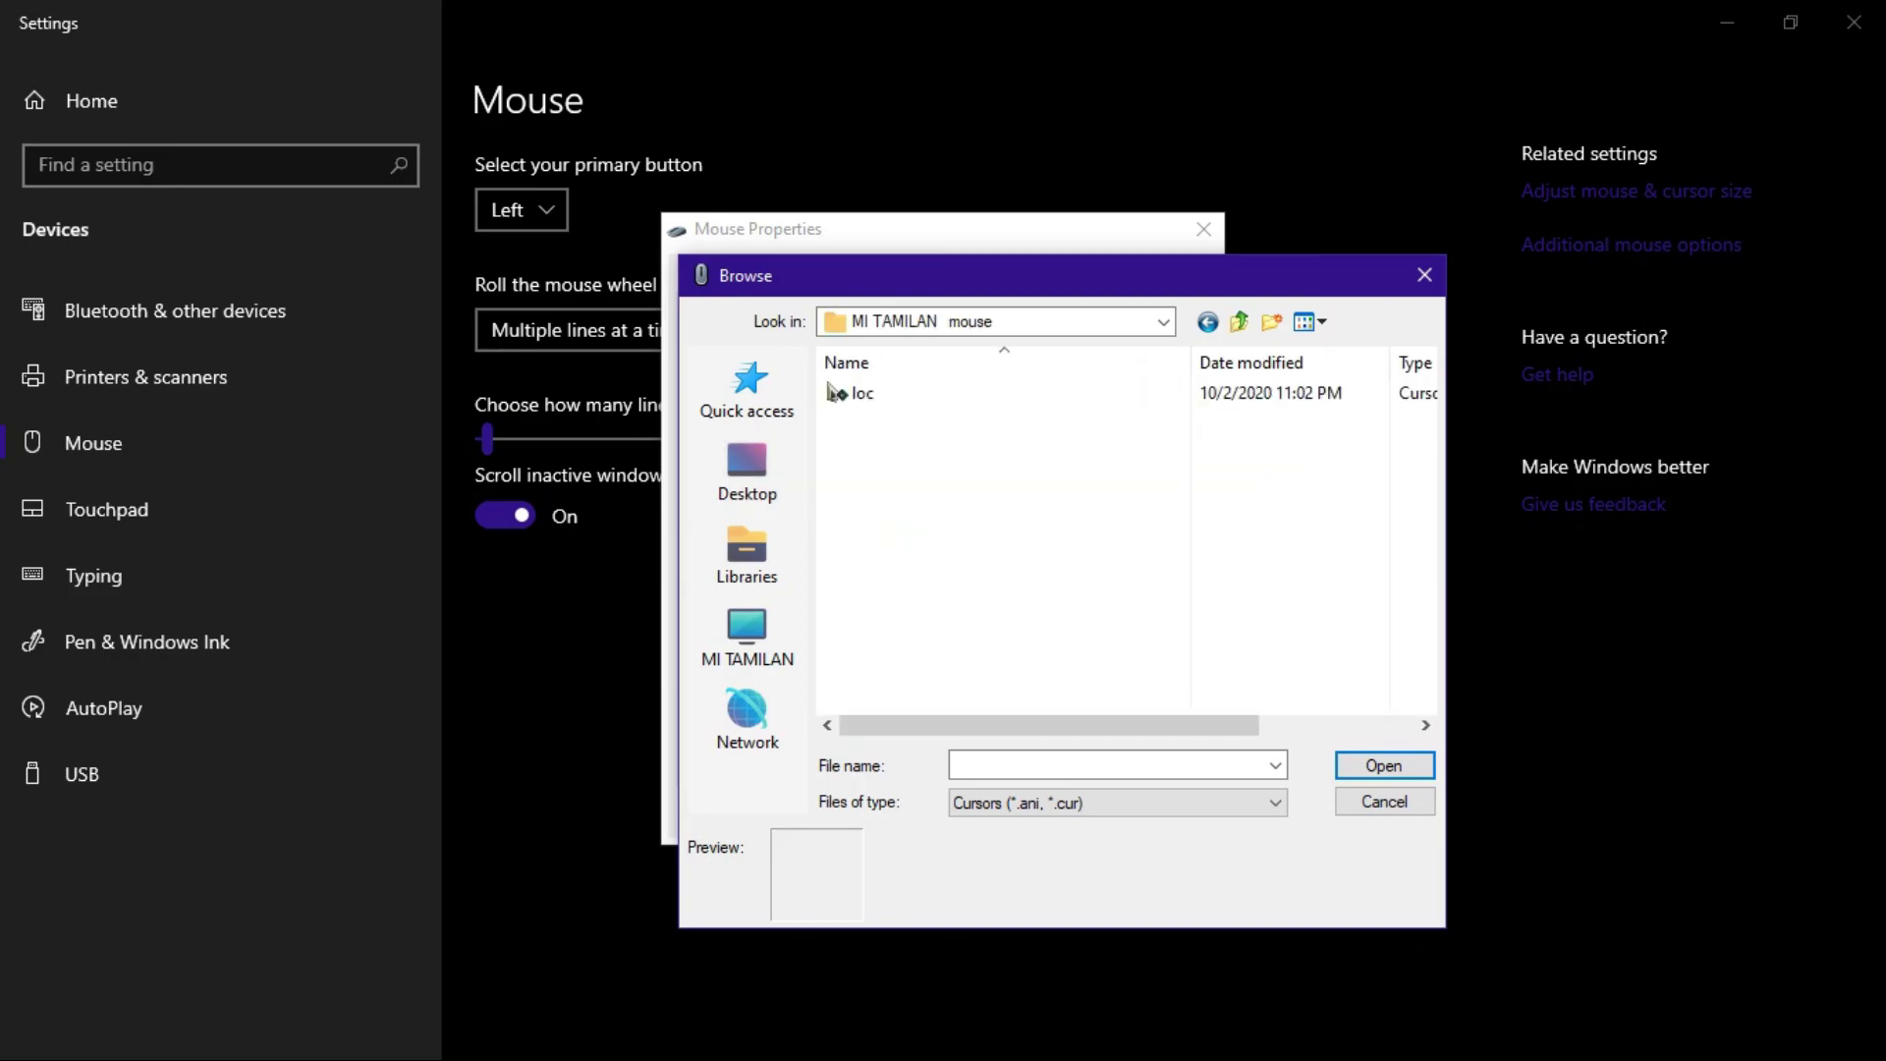
double_click(851, 393)
Save the pointer scheme as Windows Default, apply it and close the mouse settings
left_click(886, 397)
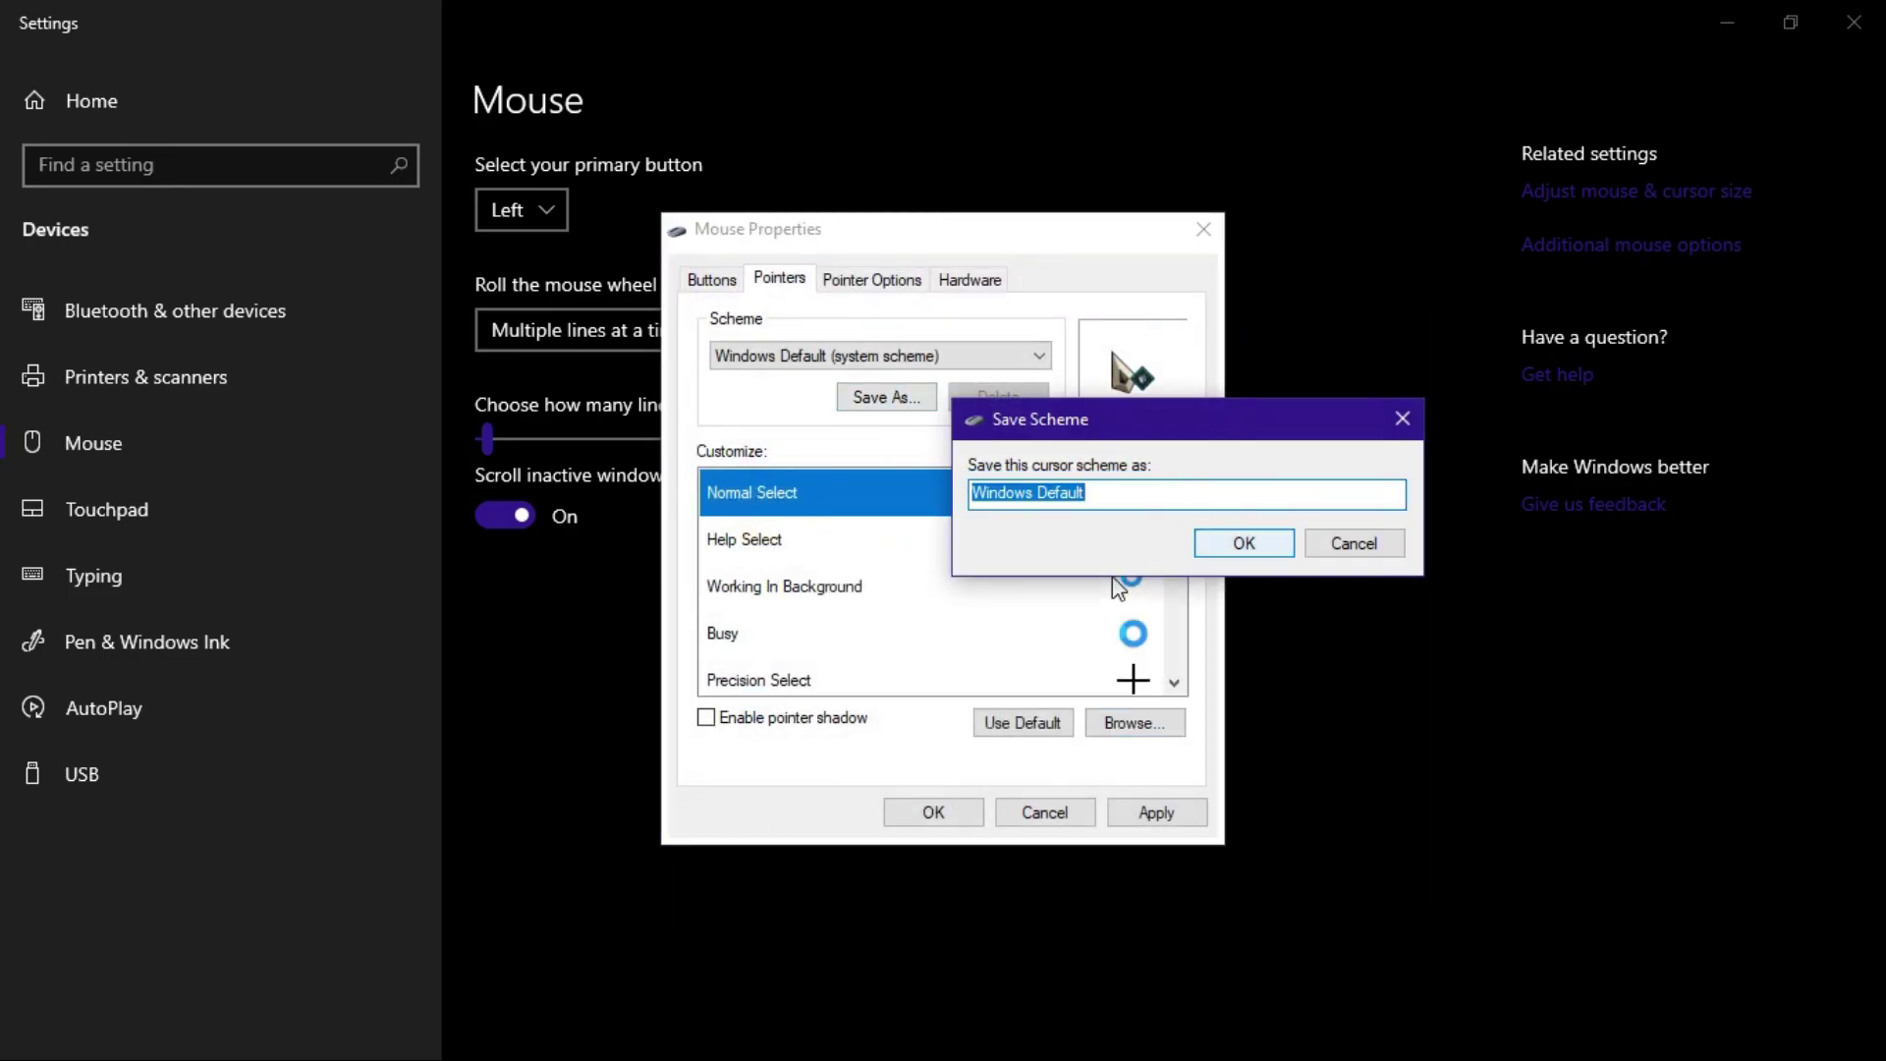
key("Return")
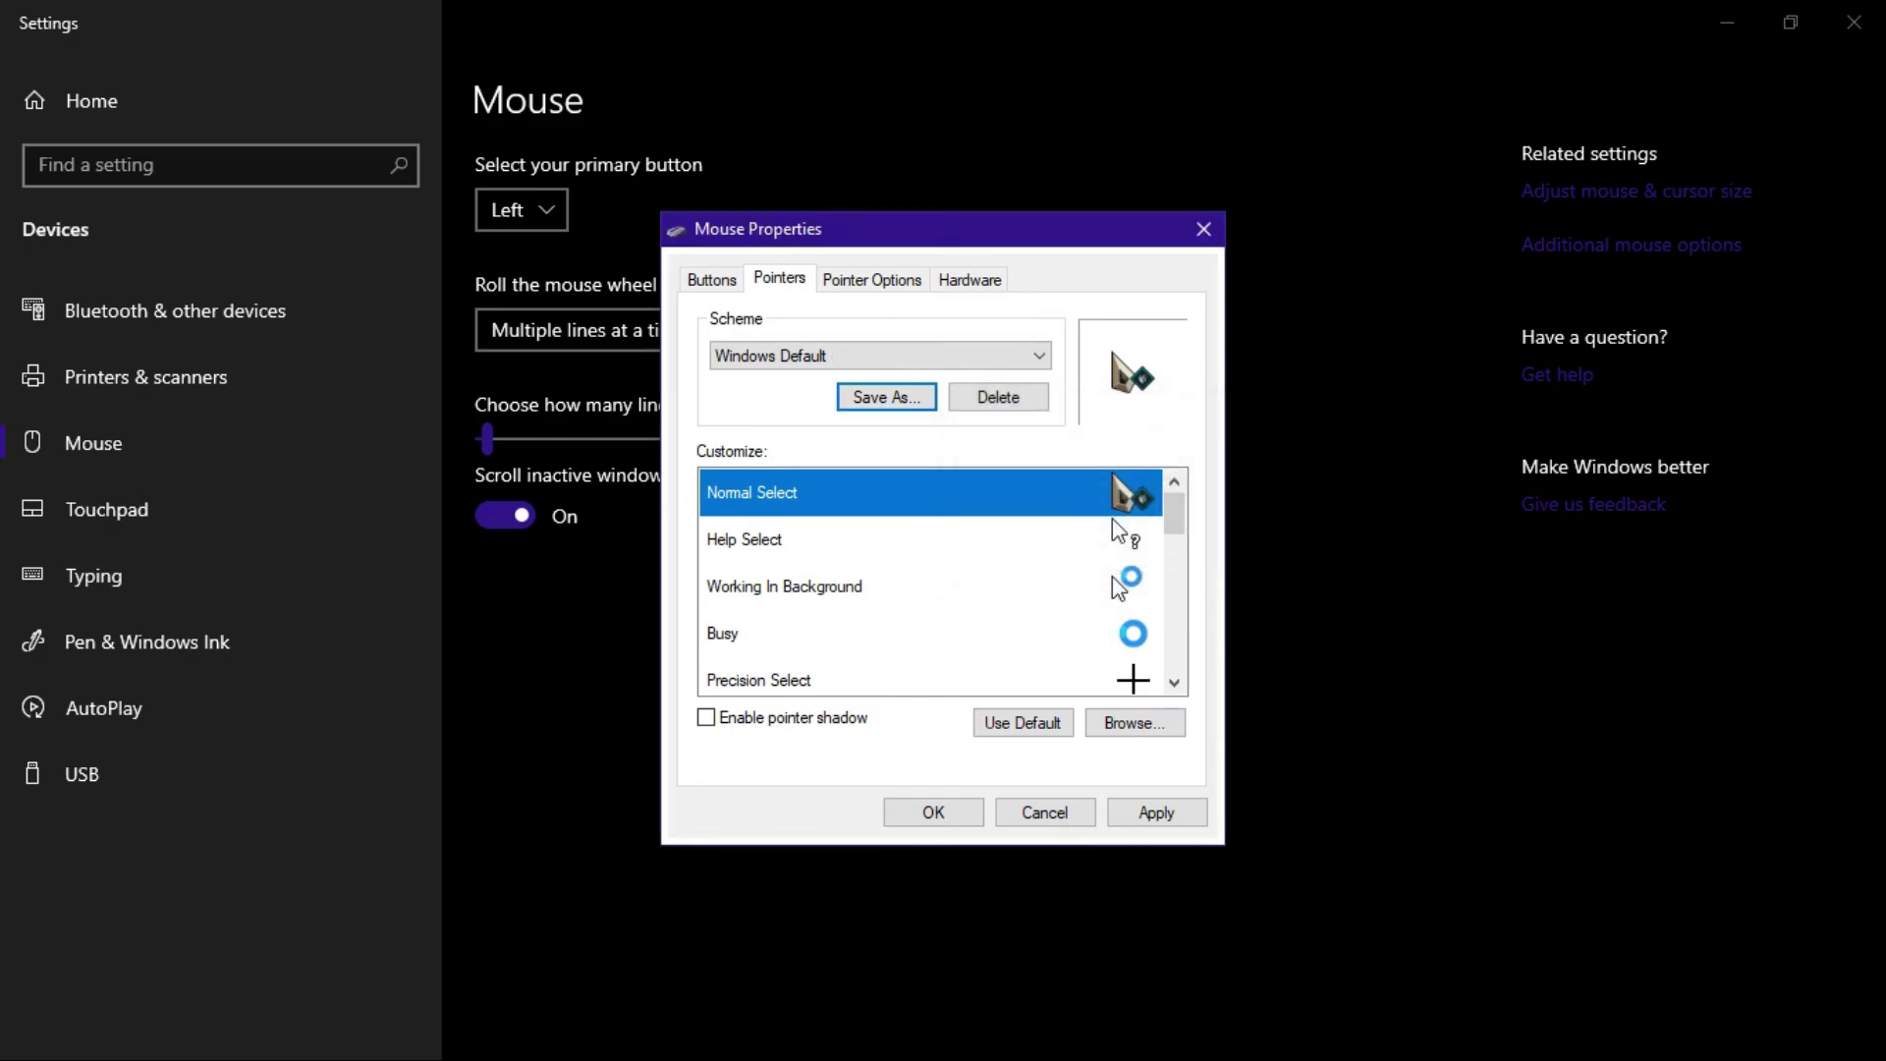
left_click(1157, 813)
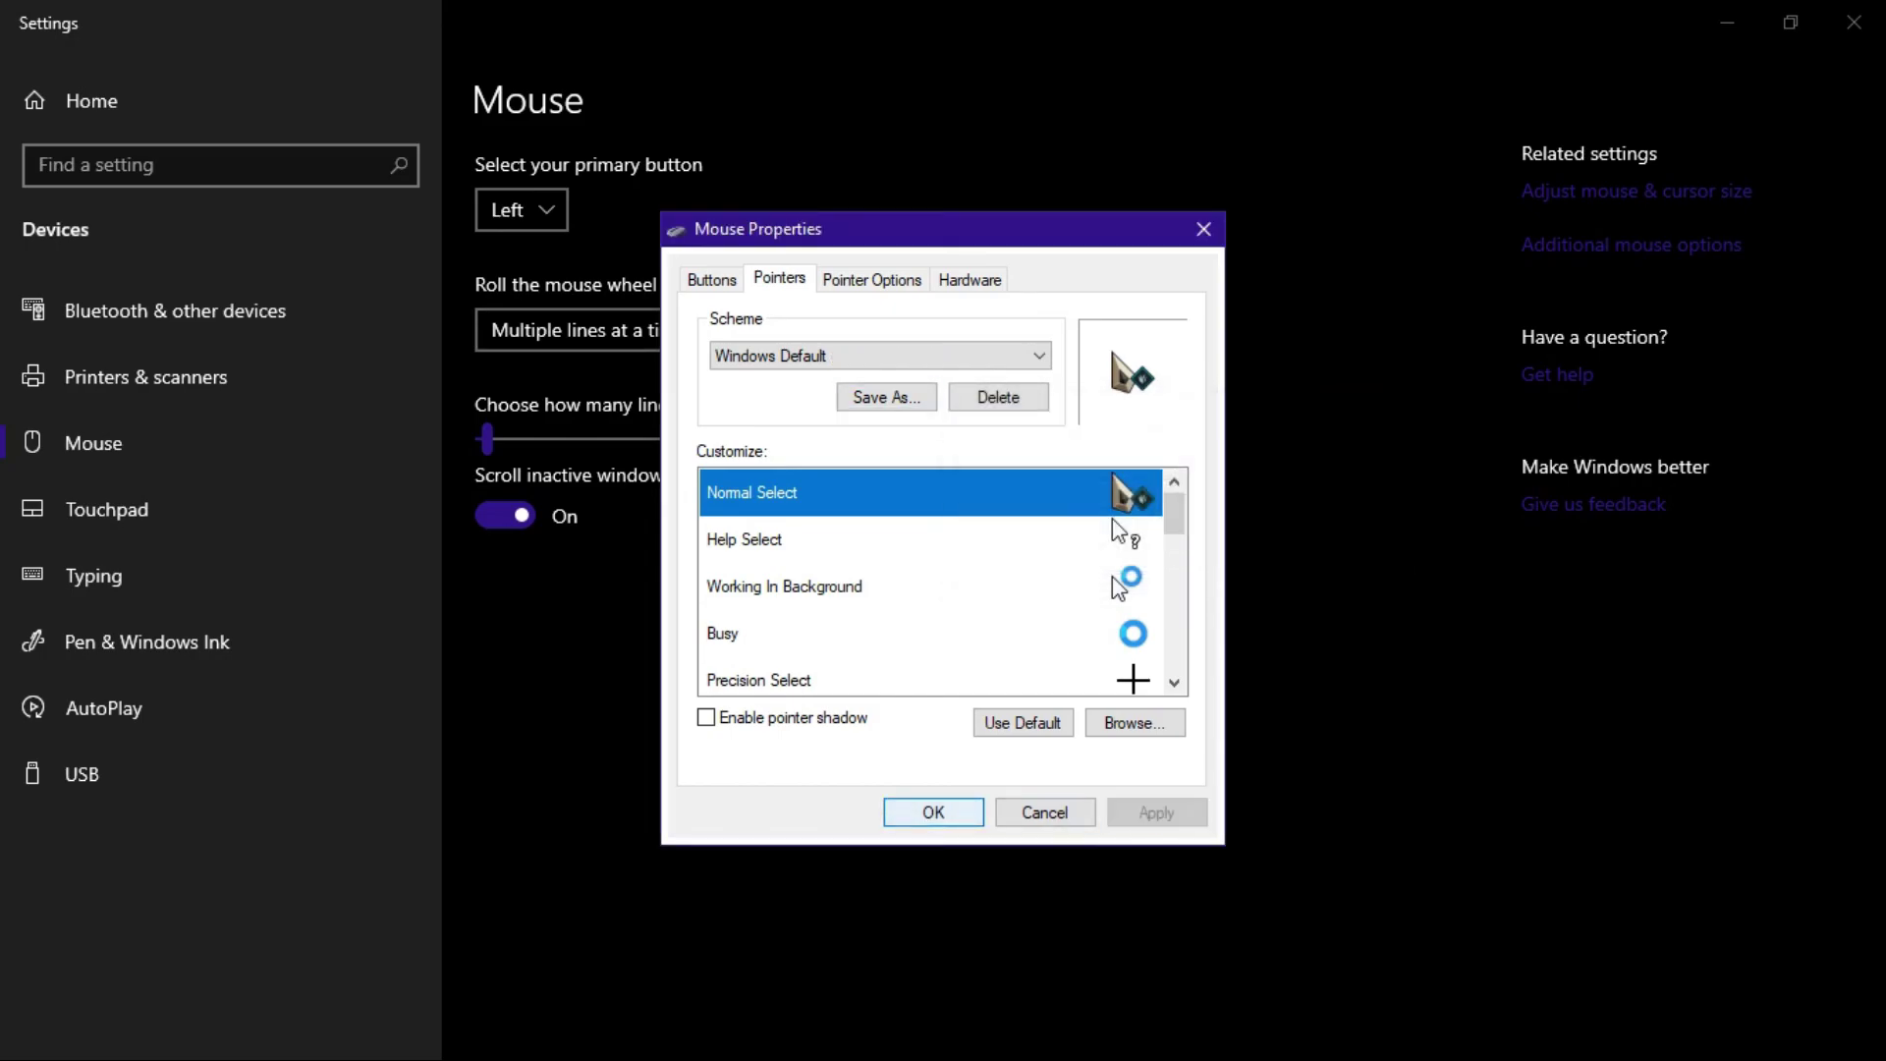
left_click(933, 812)
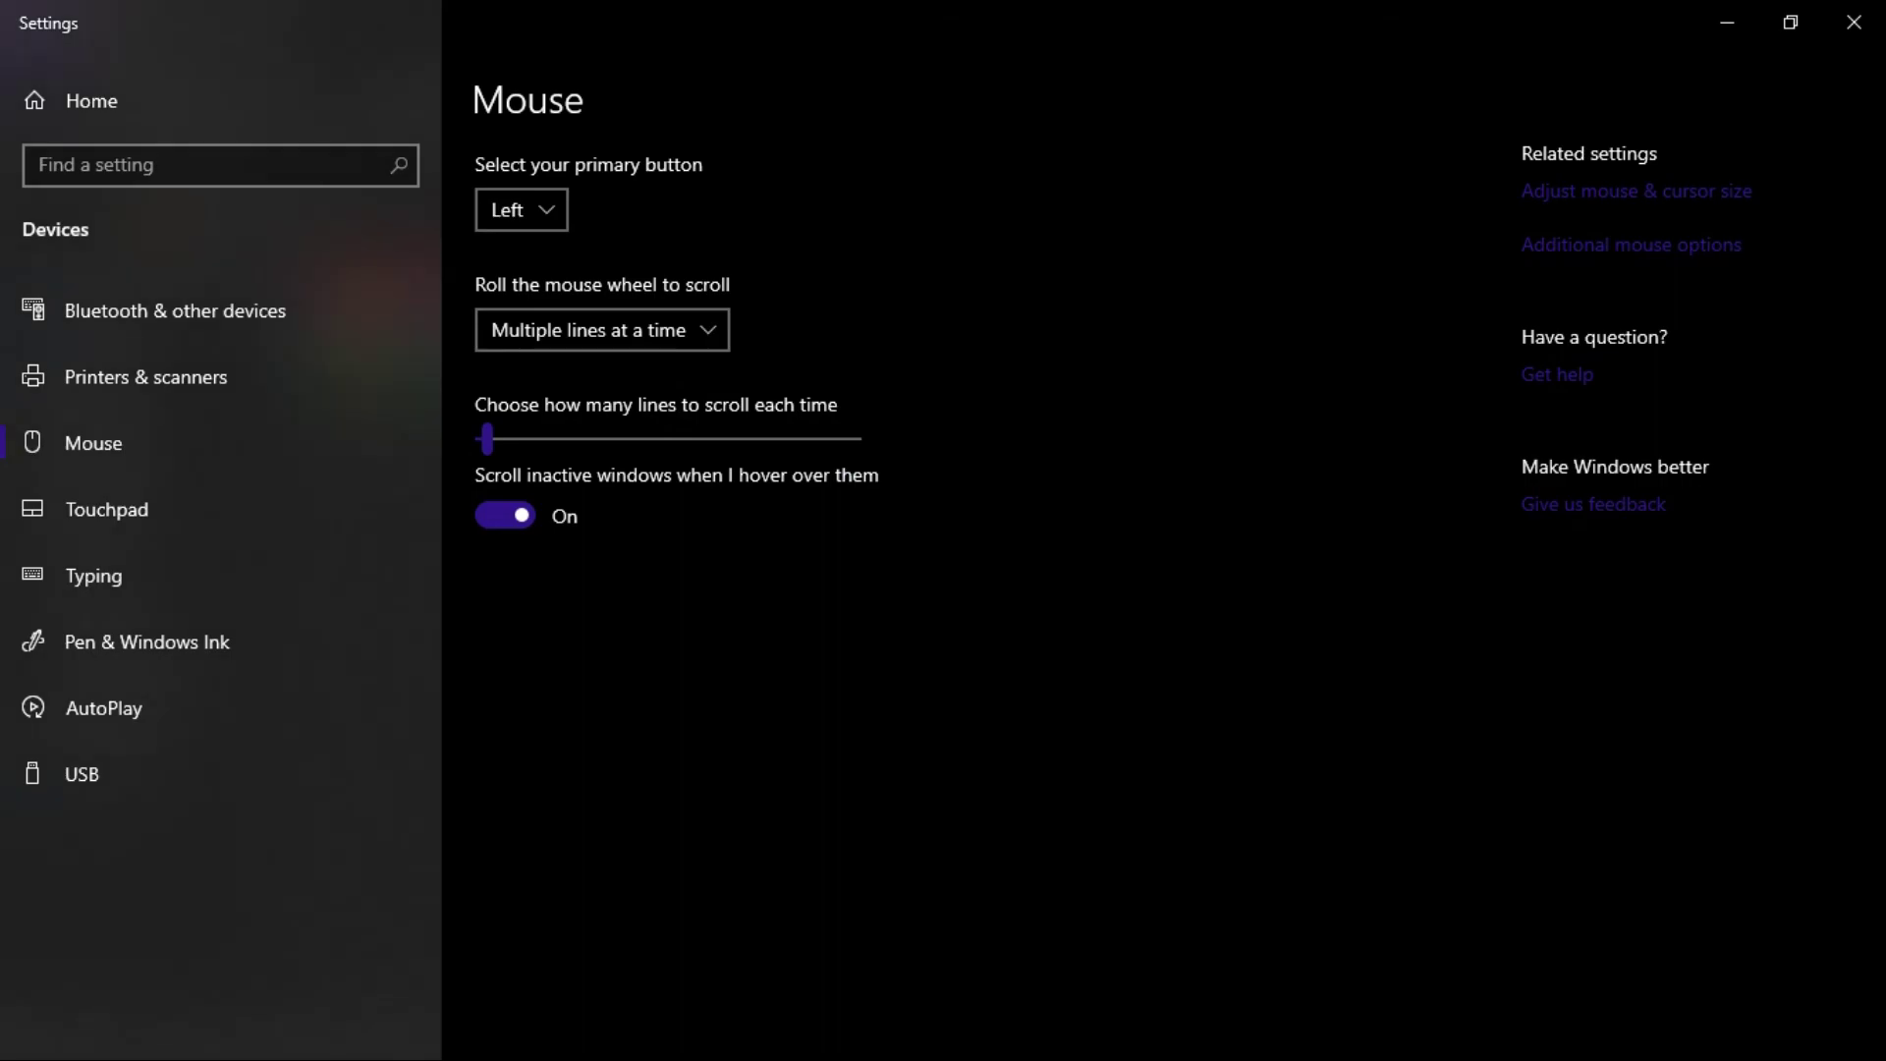
left_click(1854, 22)
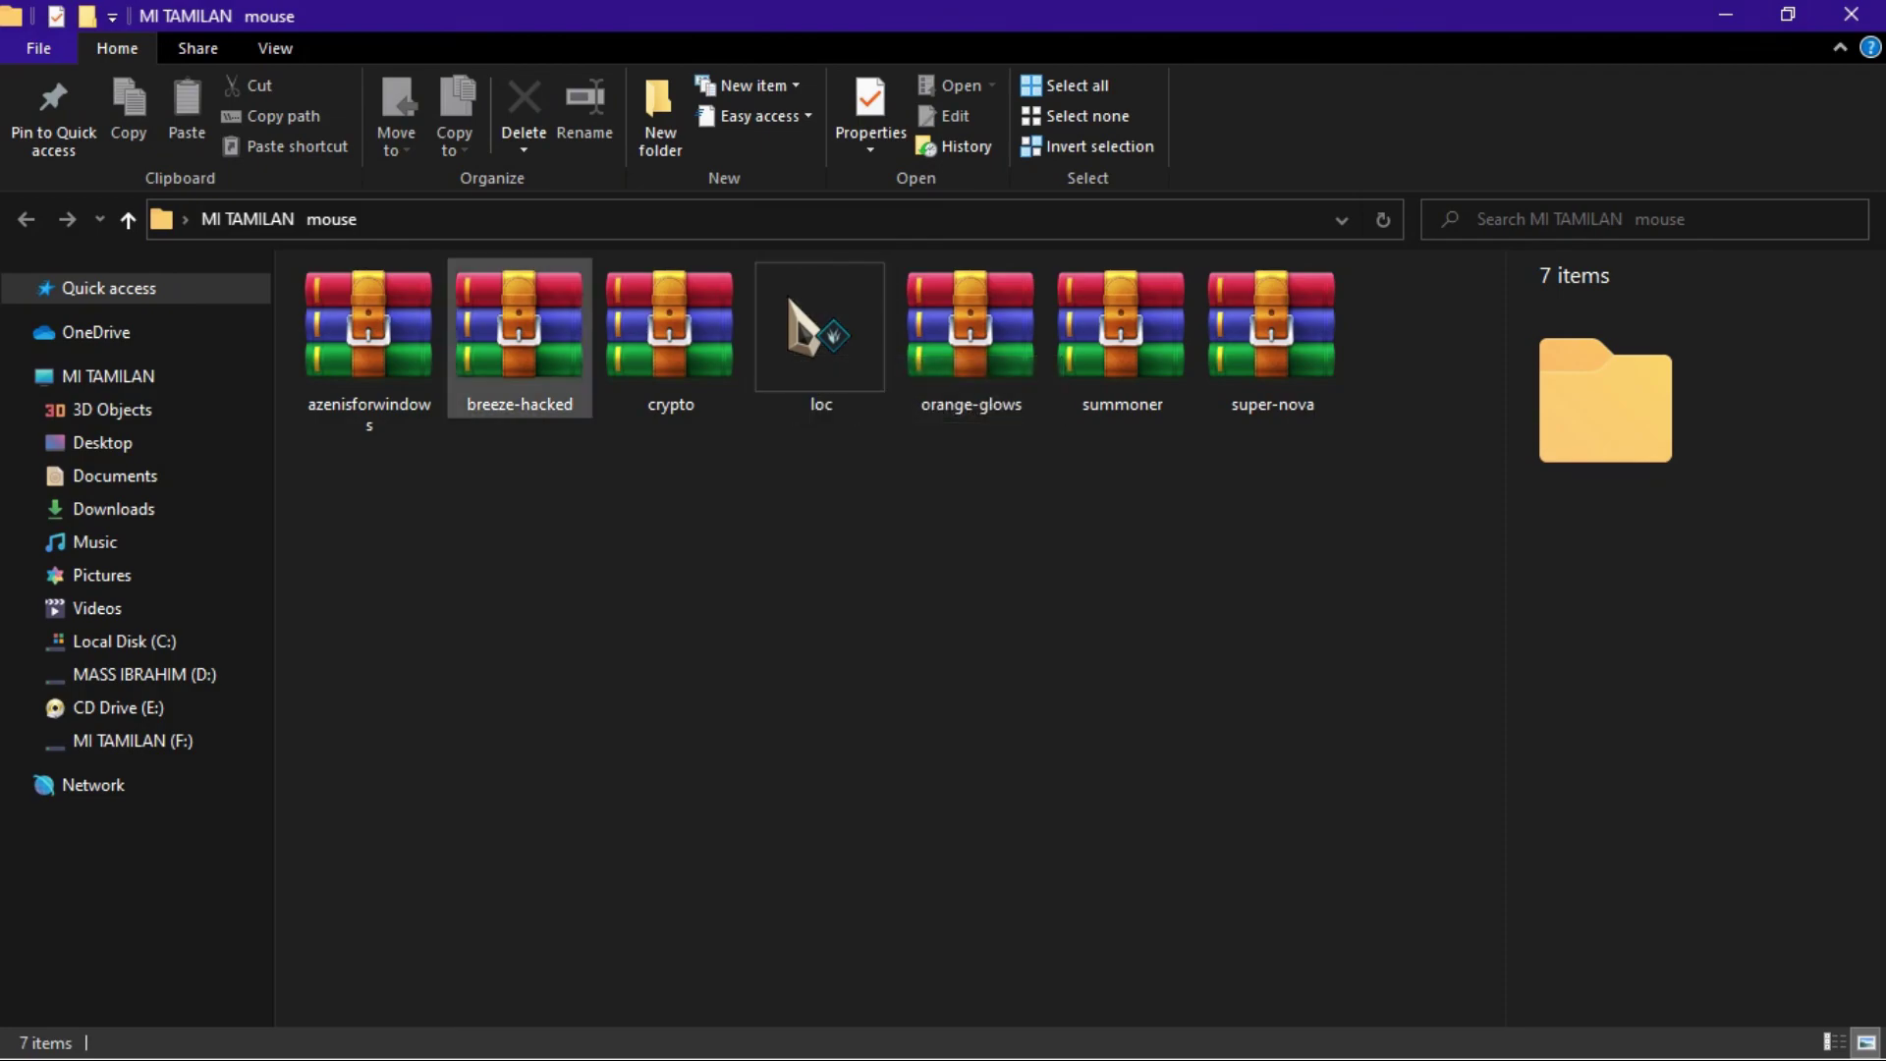
Extract the orange-glows archive into its own folder within MI TAMILAN mouse
right_click(992, 350)
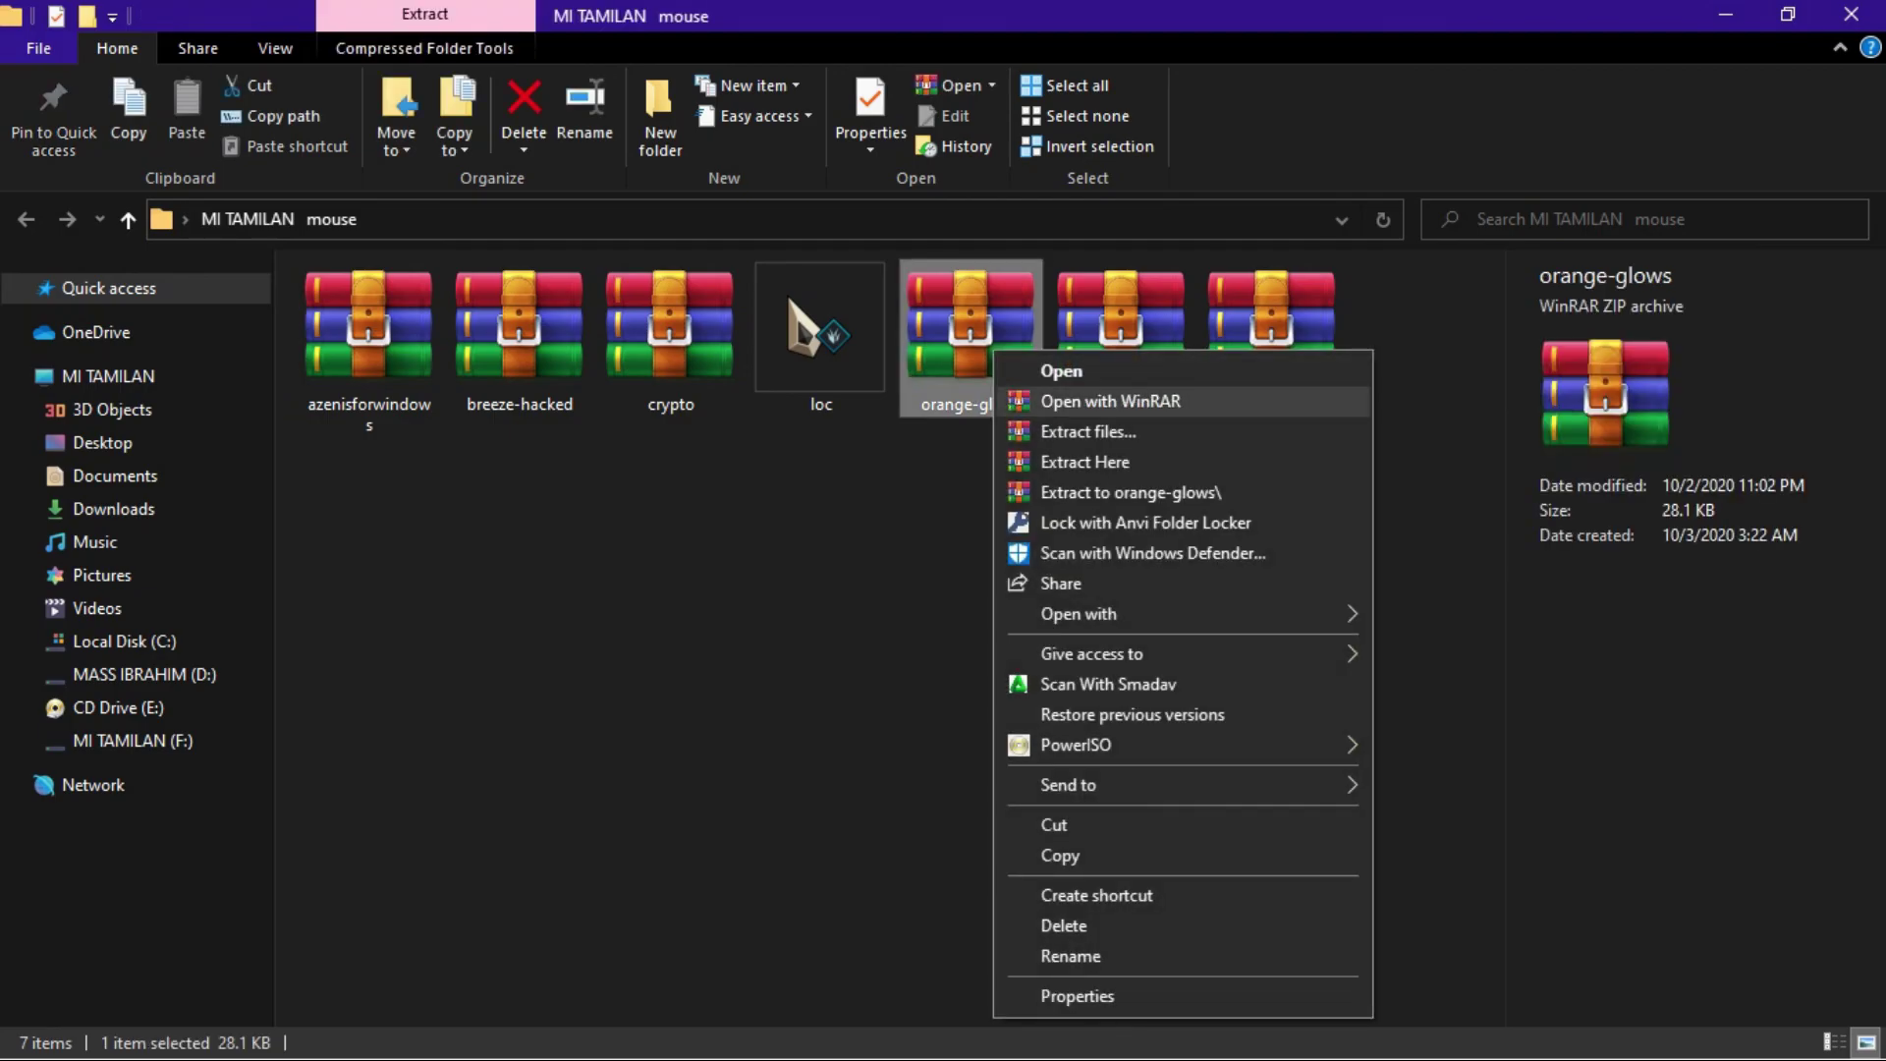
left_click(1087, 431)
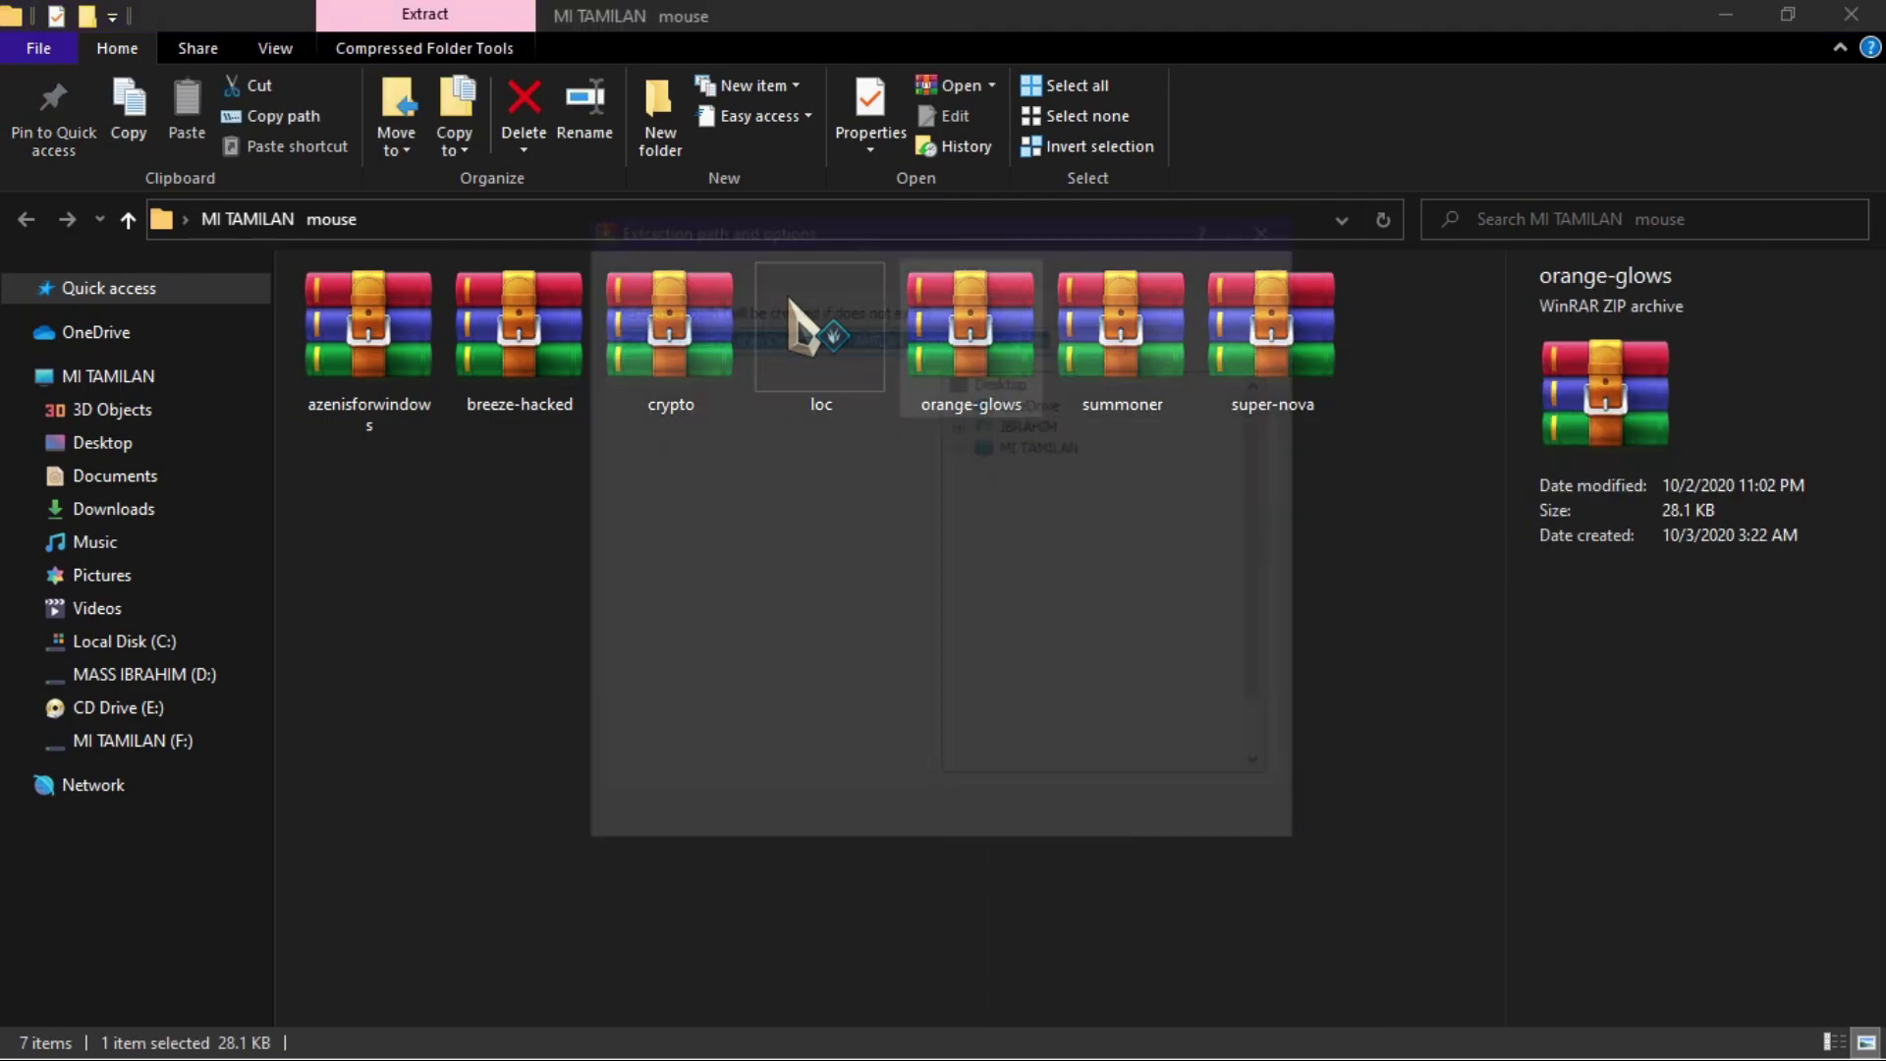
key("Return")
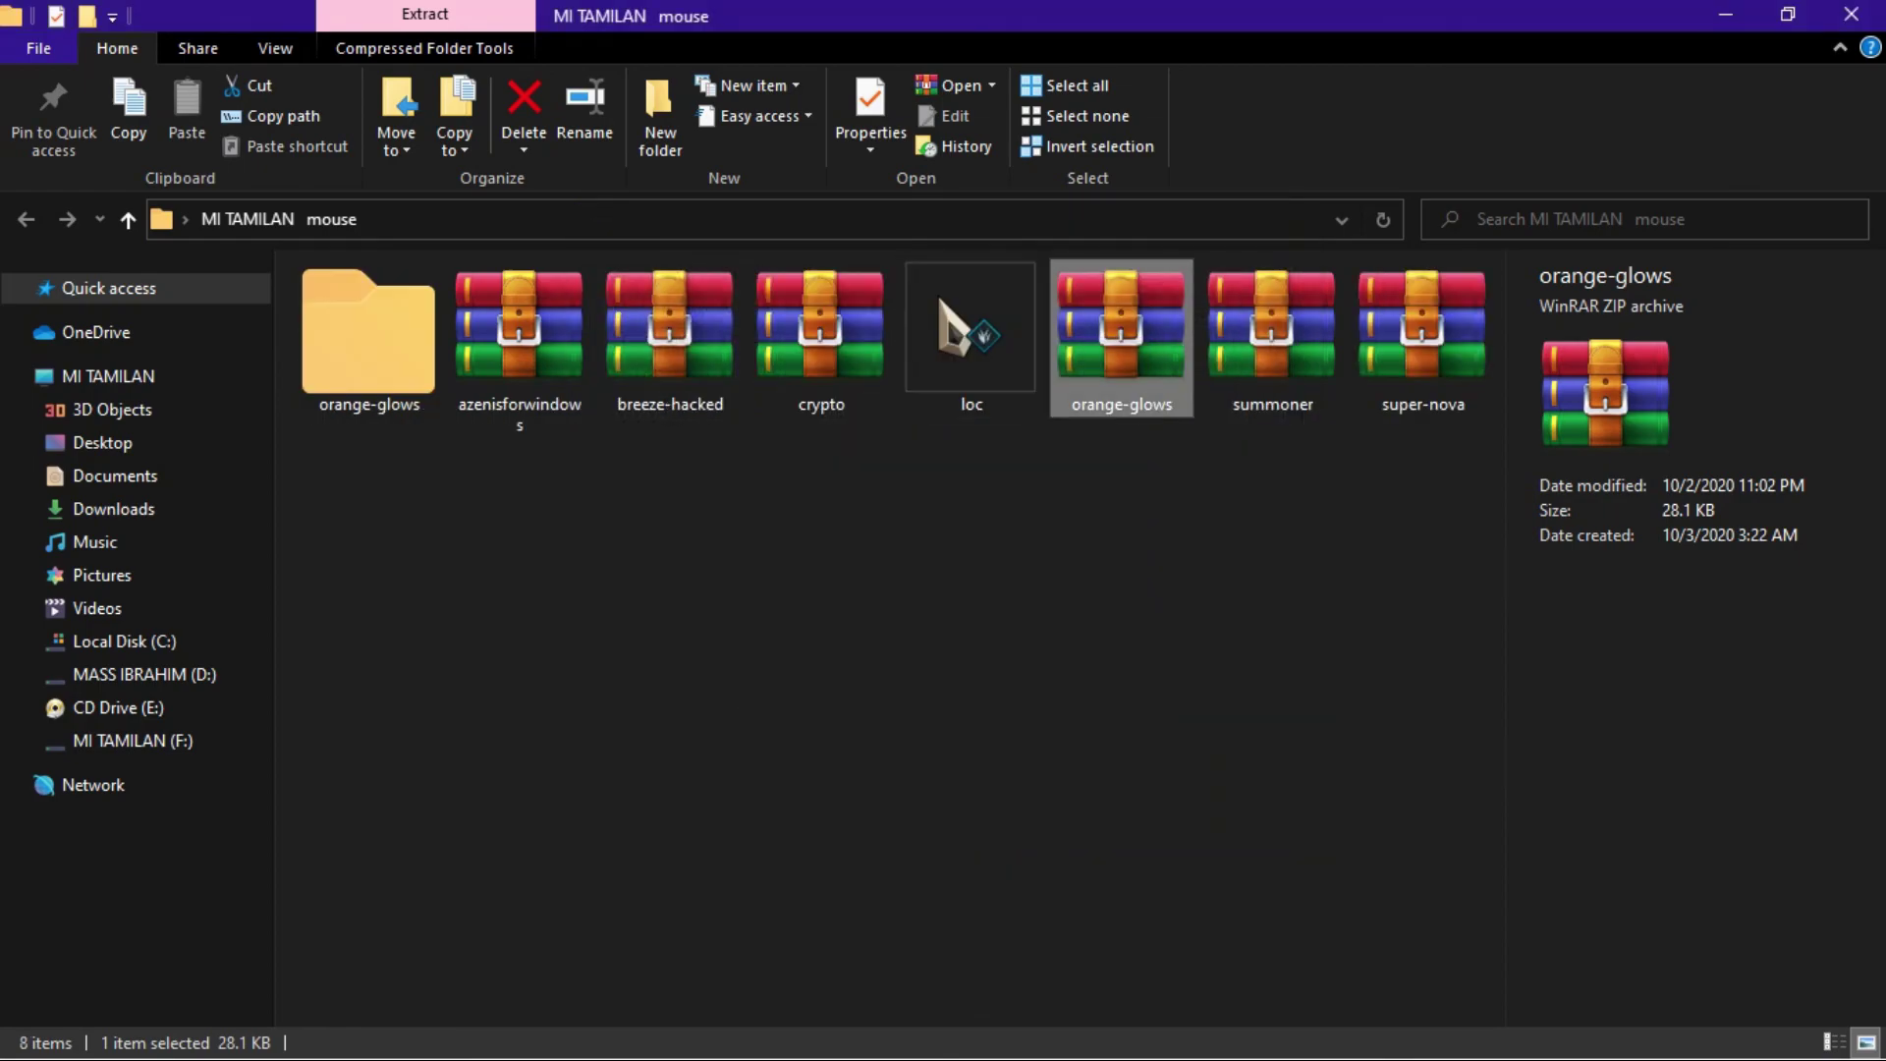
View the cursors in the extracted orange-glows folder as large thumbnails and return to the parent folder
double_click(368, 334)
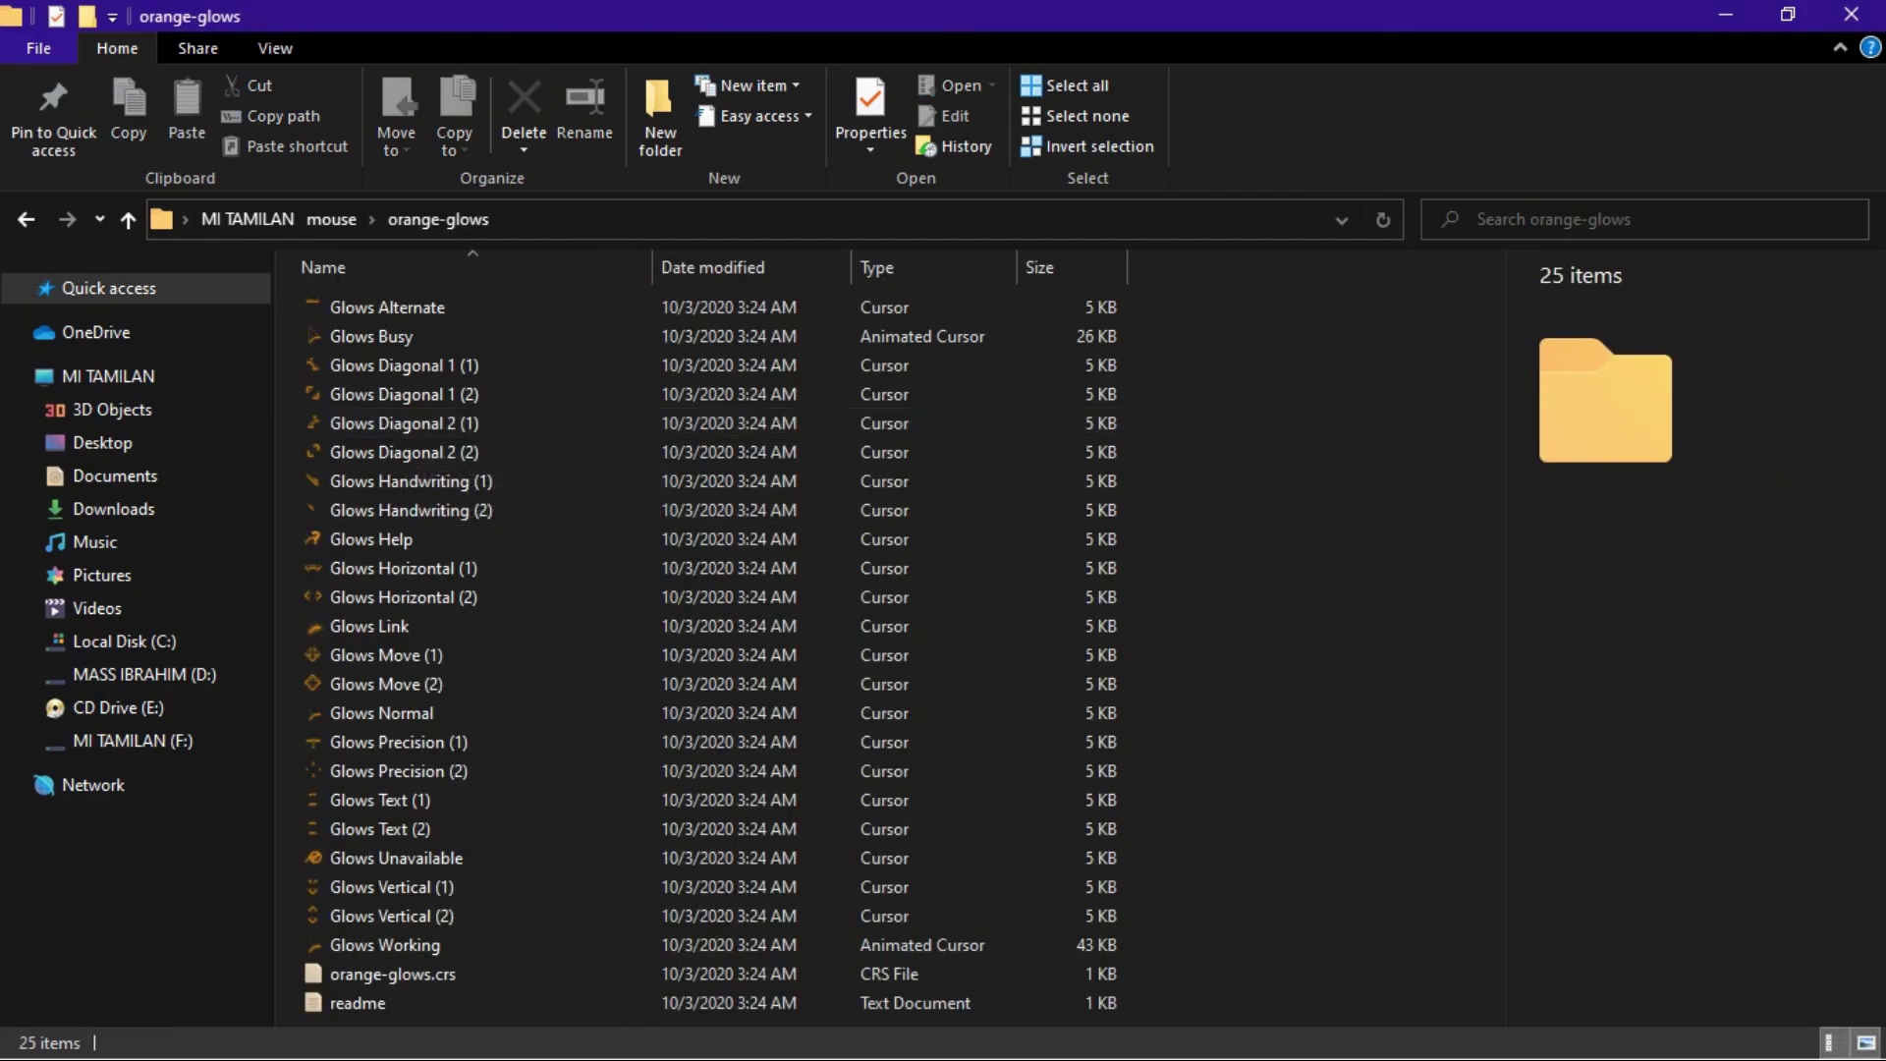
left_click(1866, 1043)
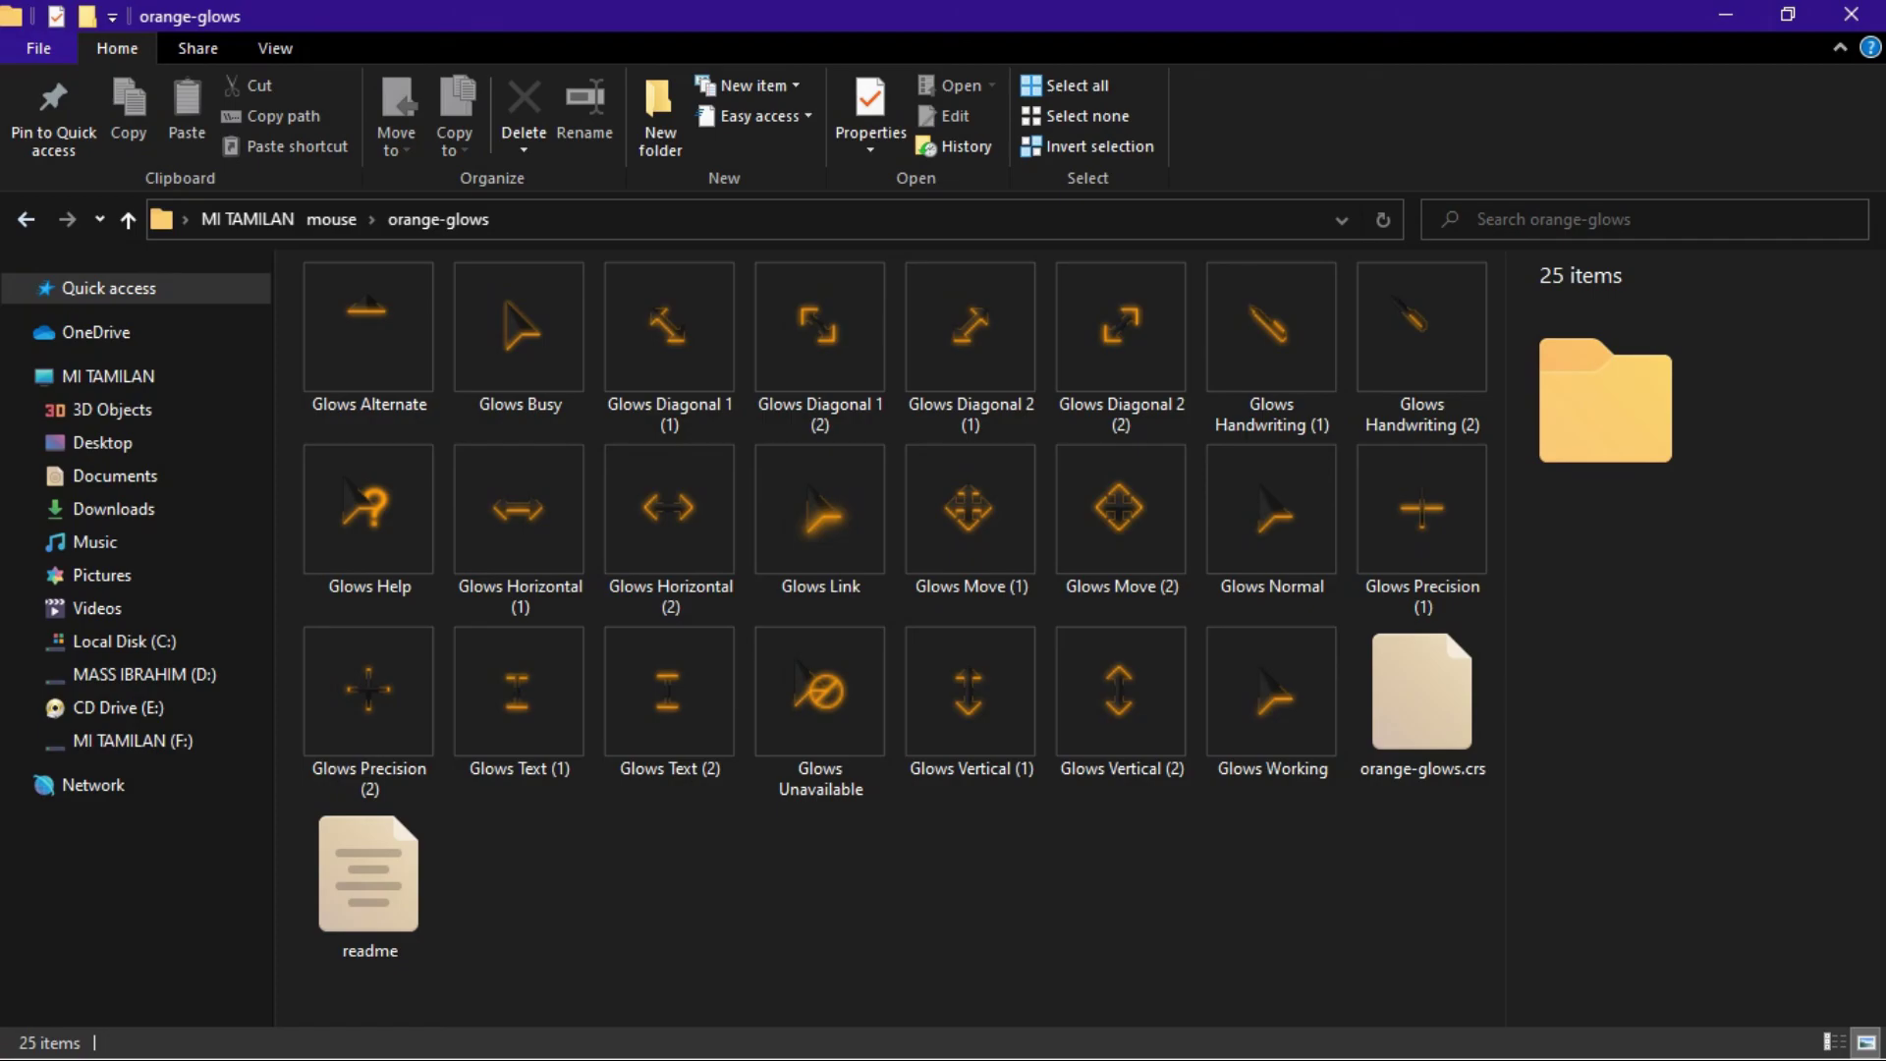
left_click(27, 220)
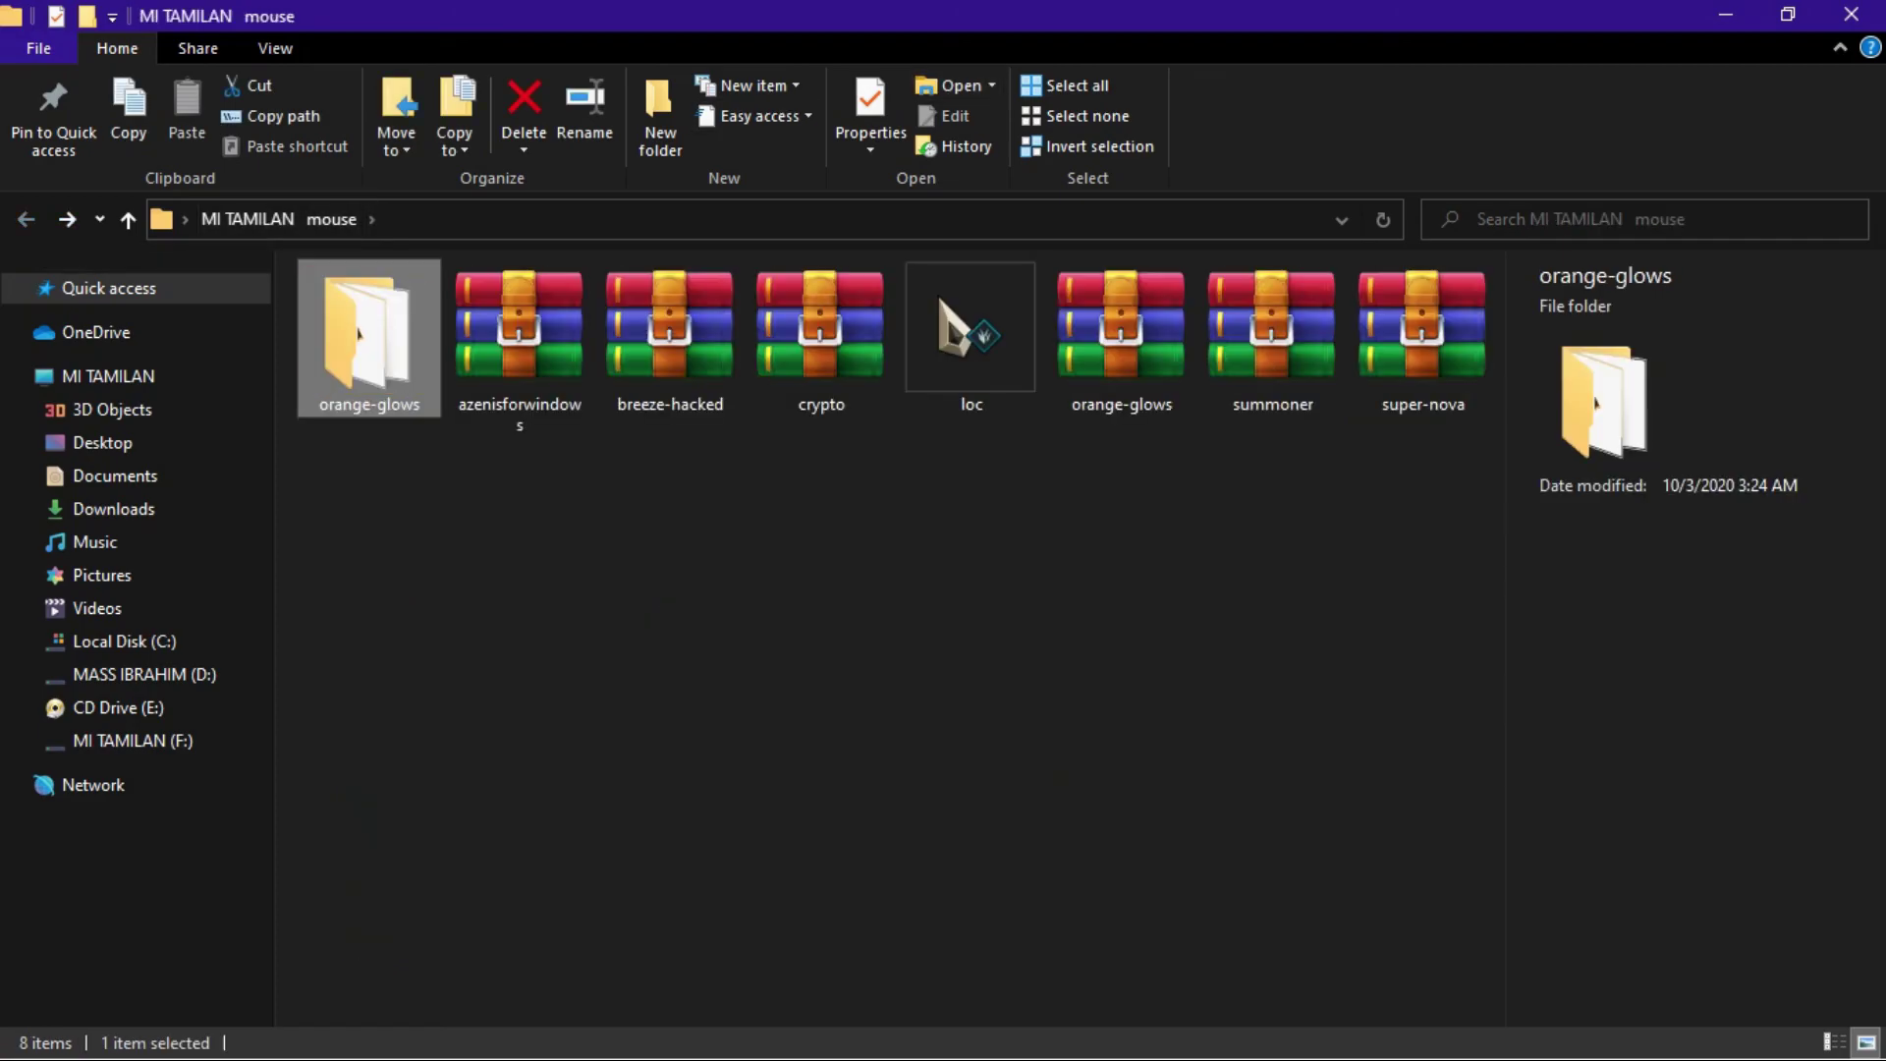
Extract the crypto archive into its own folder and display that folder's cursors as large thumbnails
right_click(820, 366)
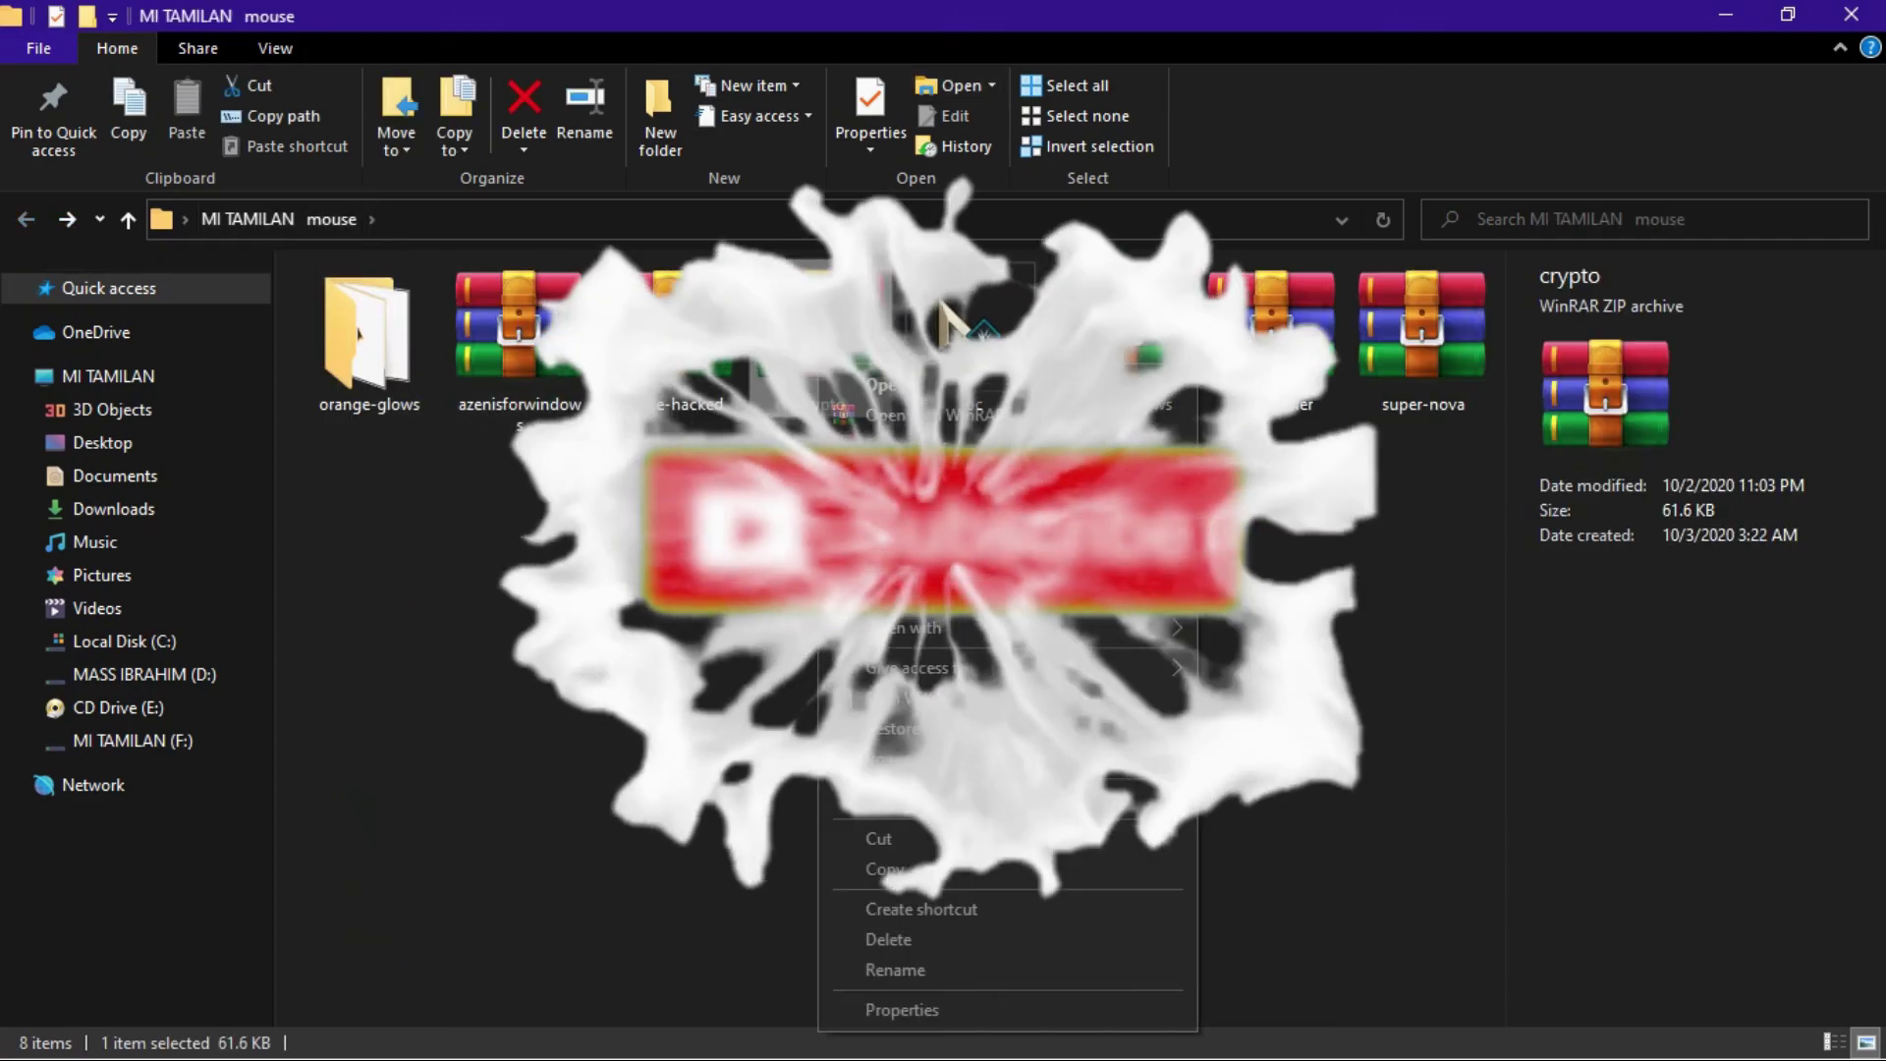
left_click(909, 444)
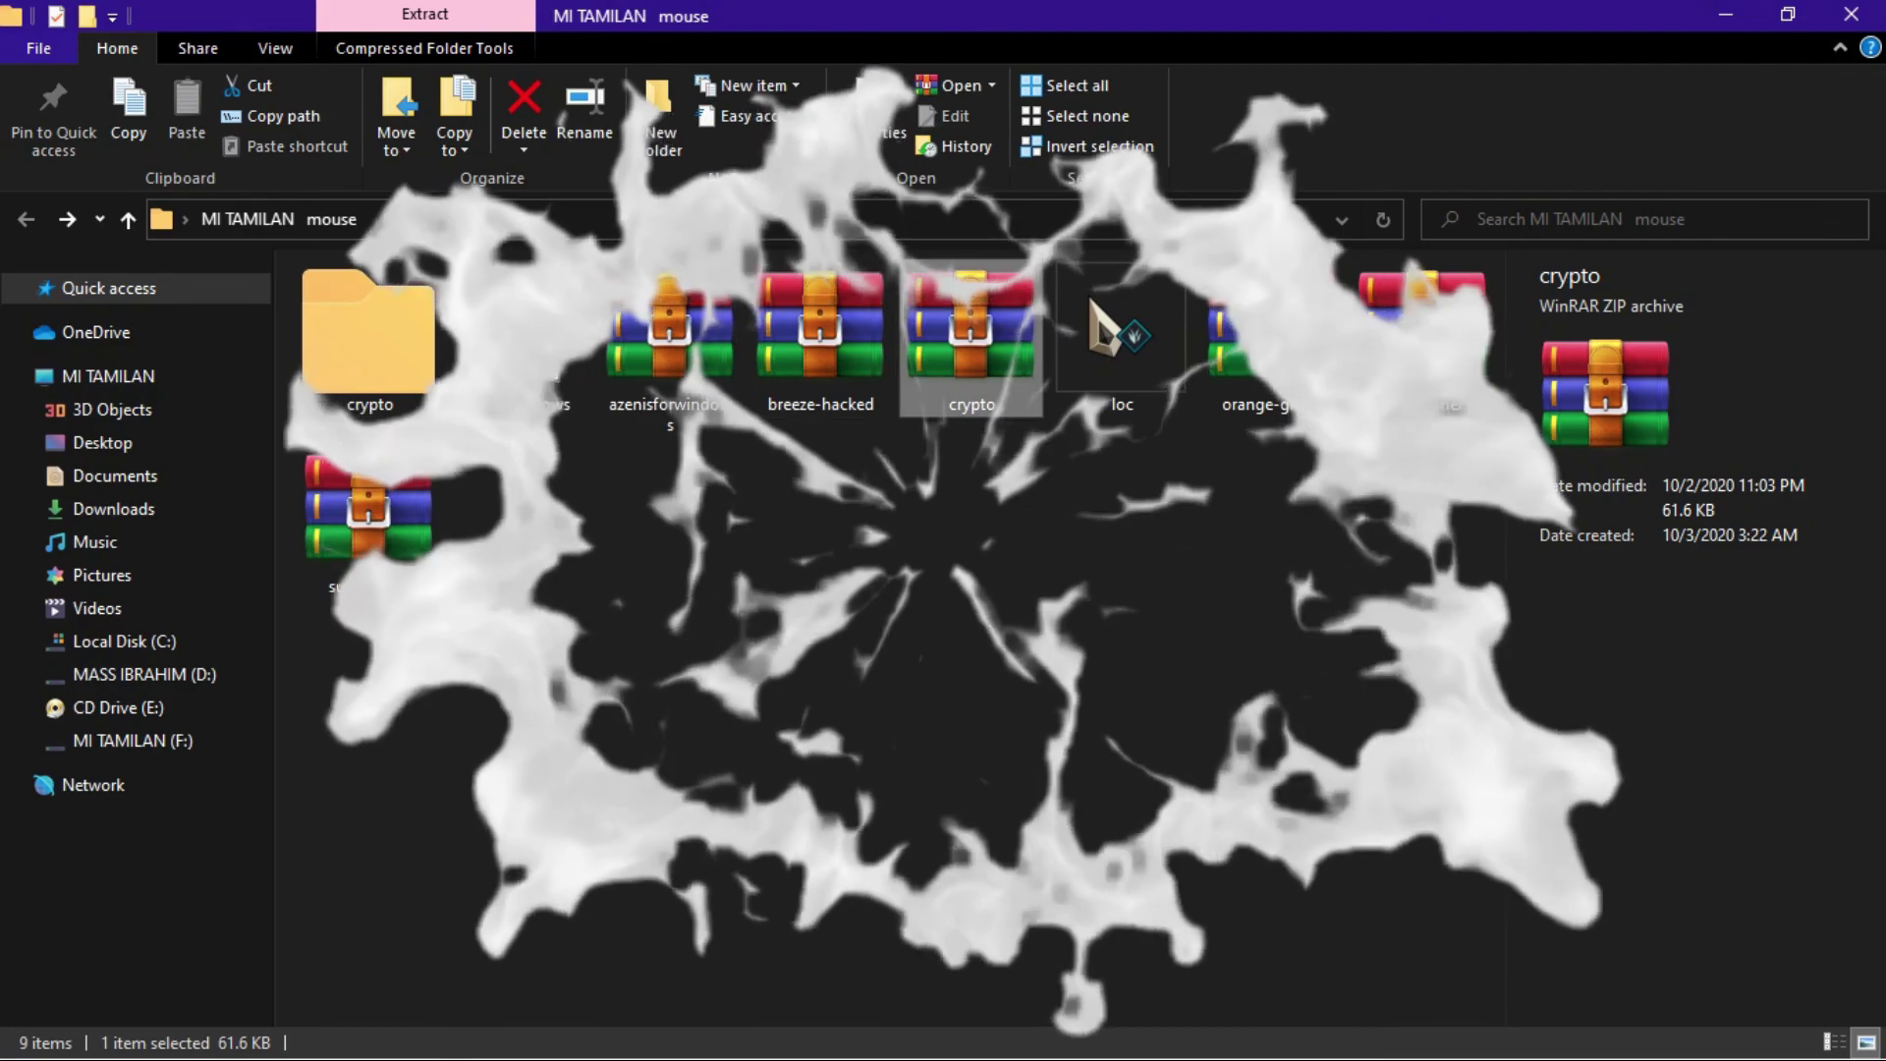
double_click(393, 369)
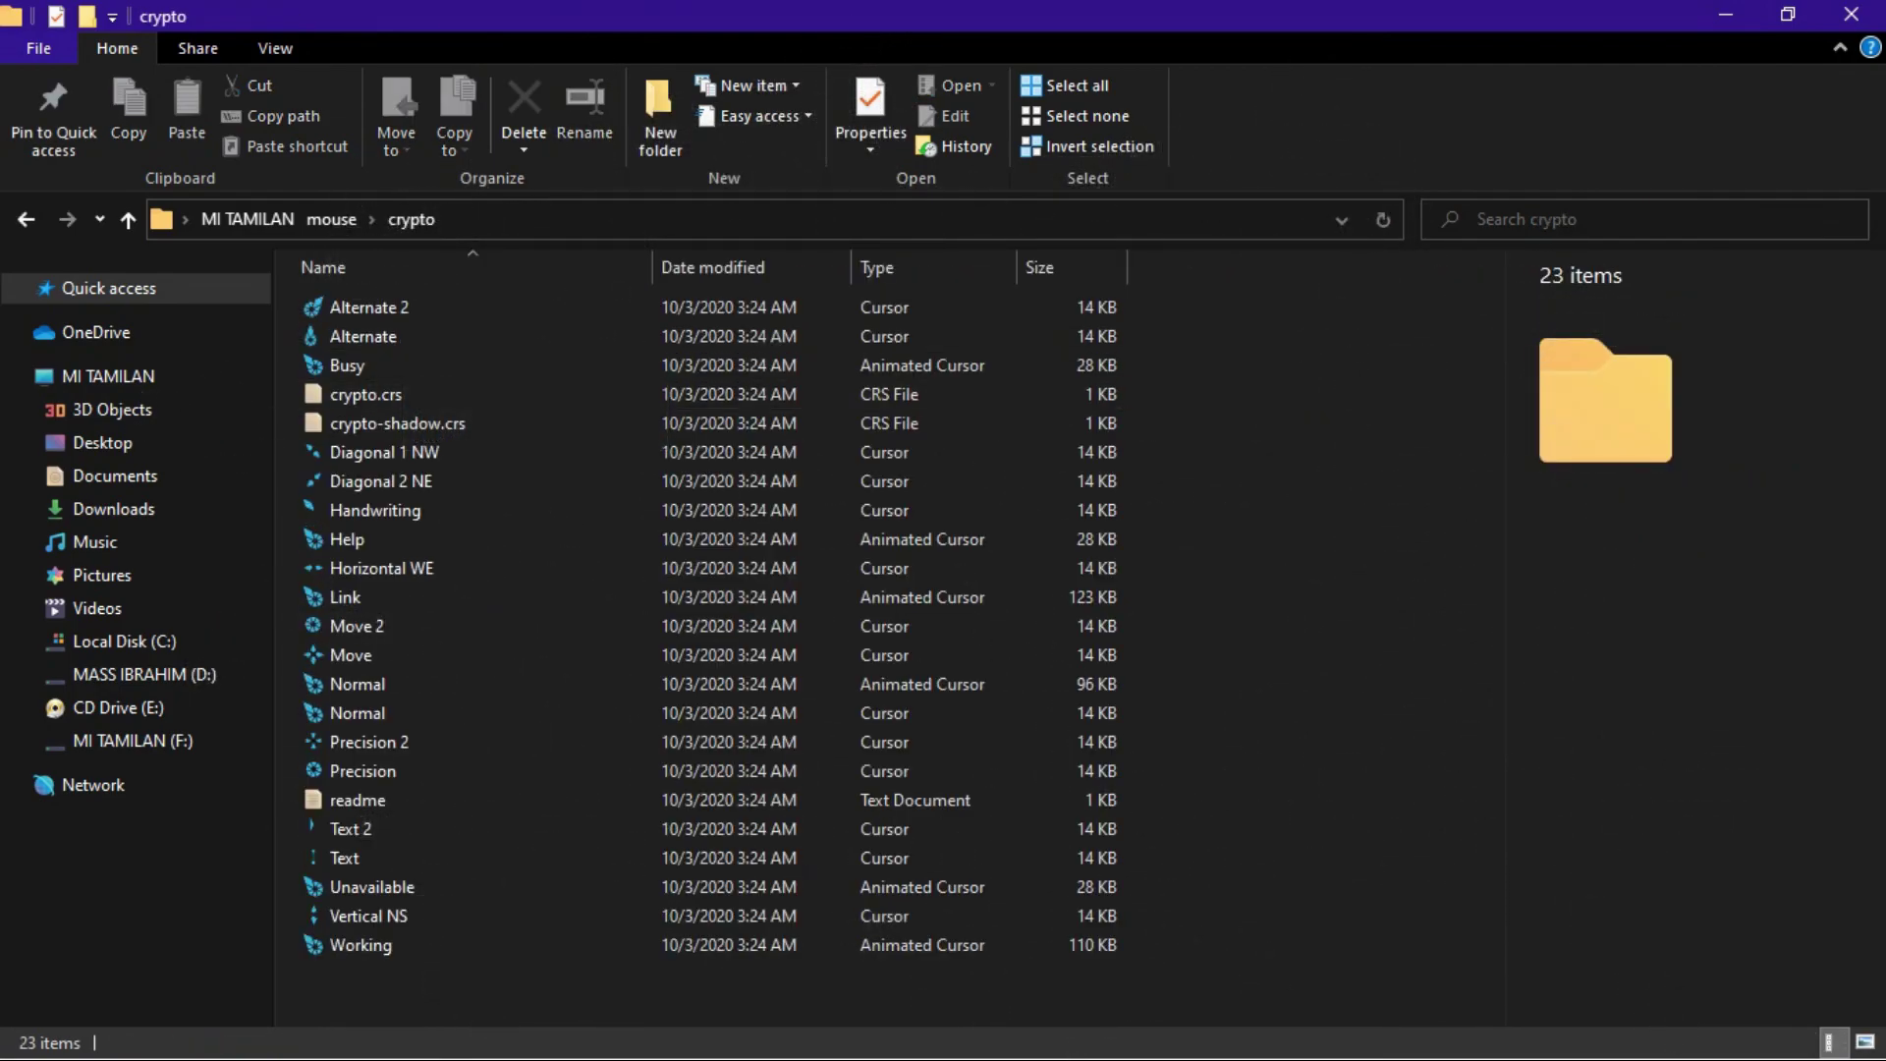
left_click(1866, 1043)
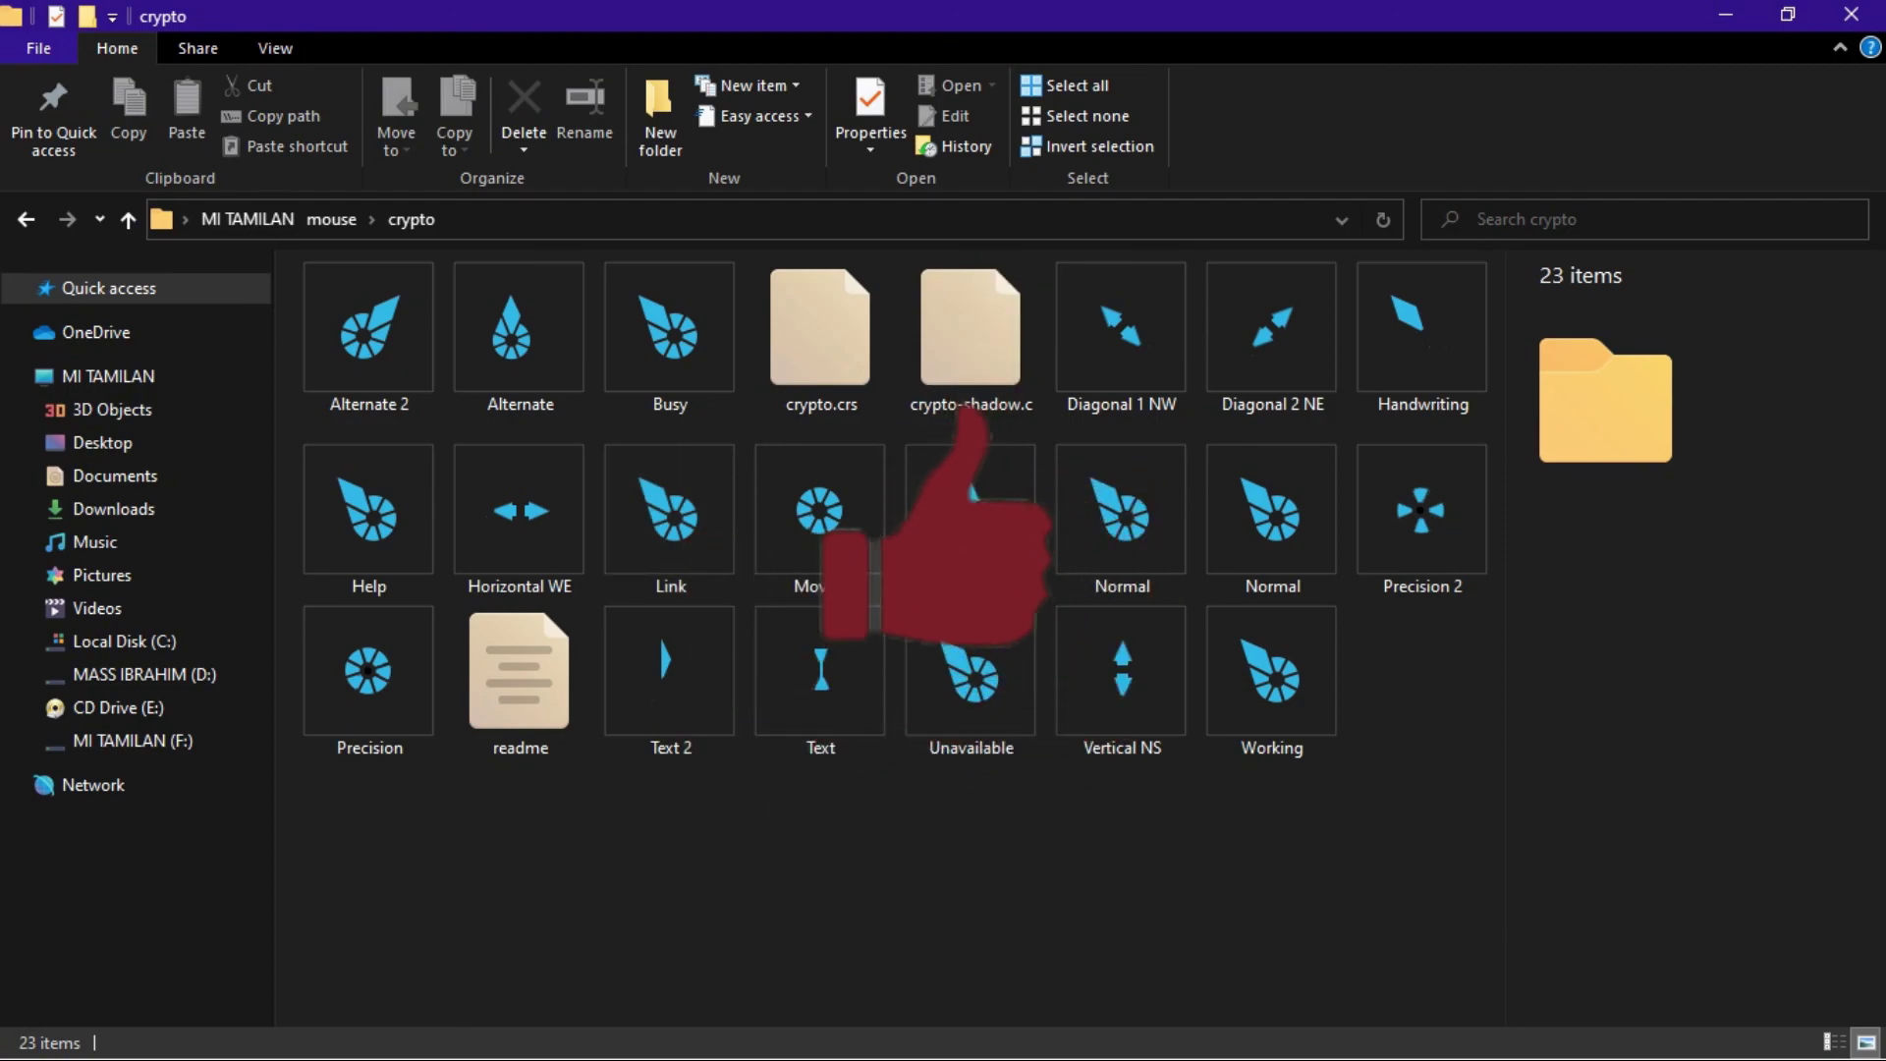
Open the Start screen and show the hidden notification-area icons
left_click(33, 1033)
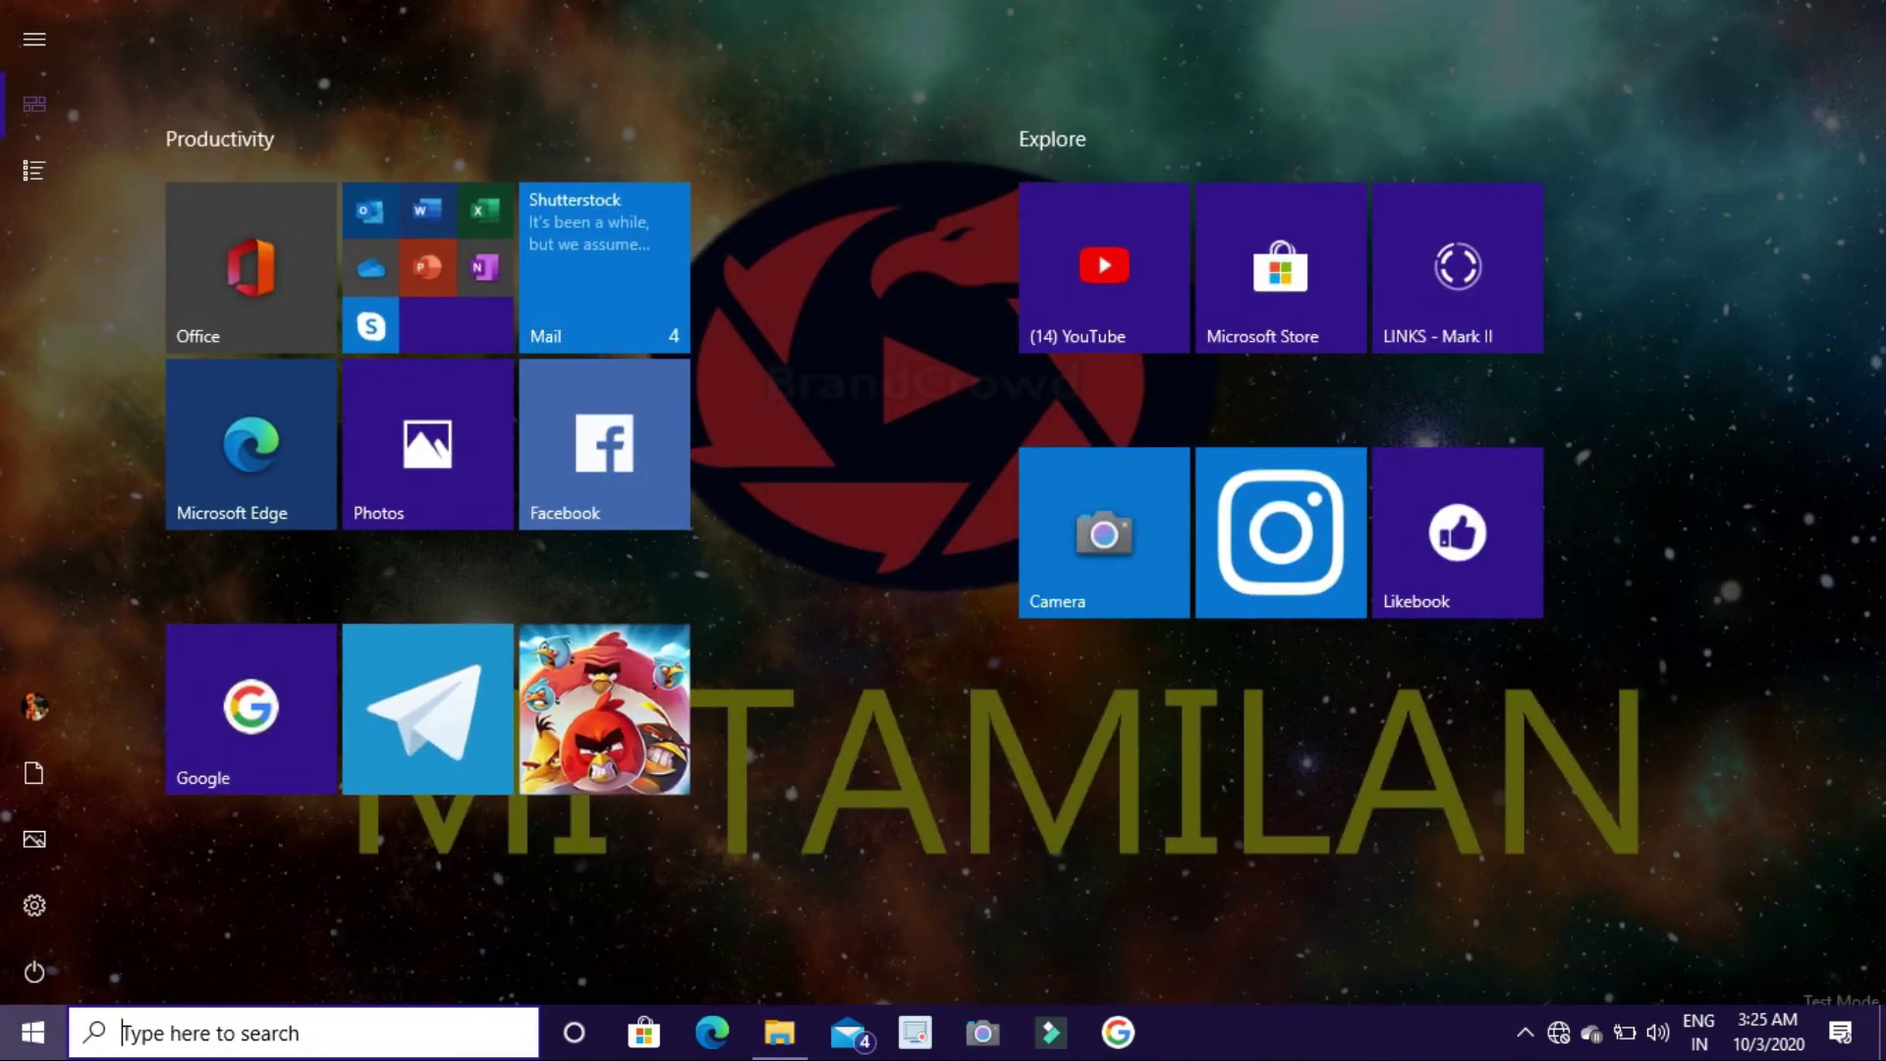
left_click(1525, 1032)
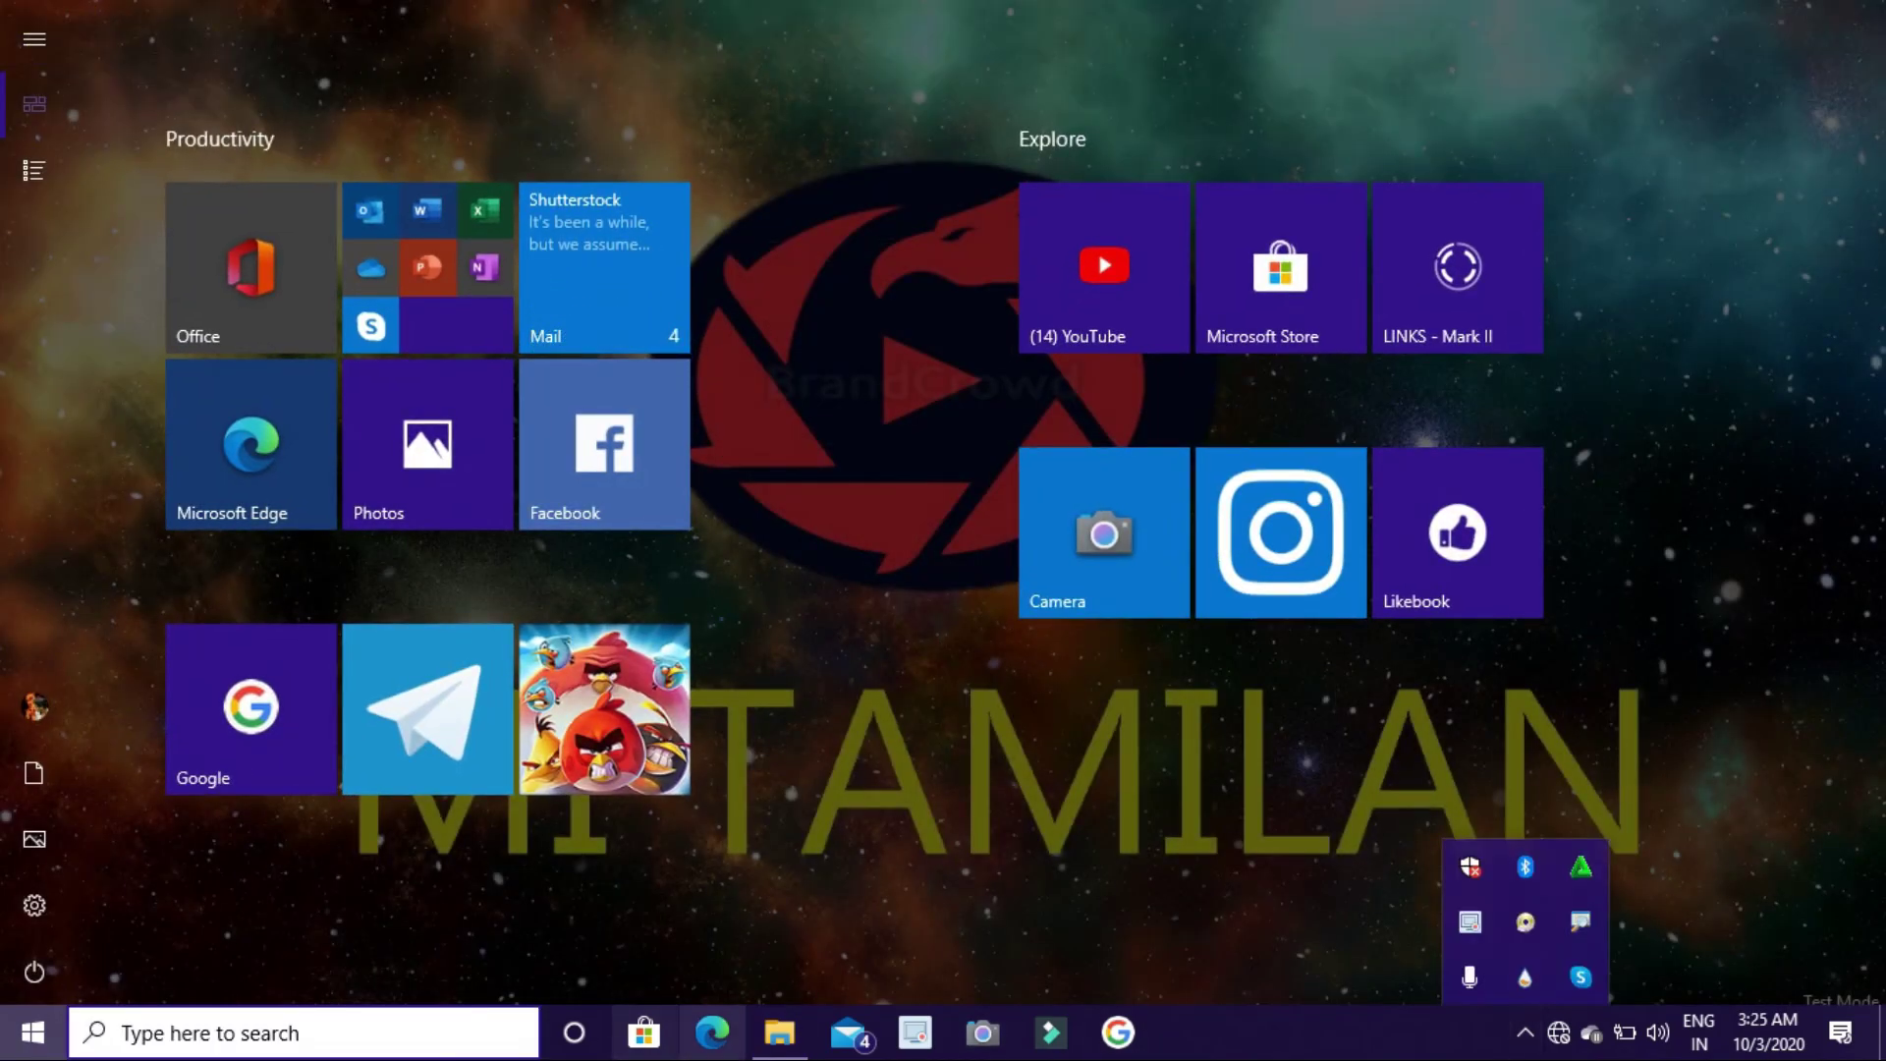